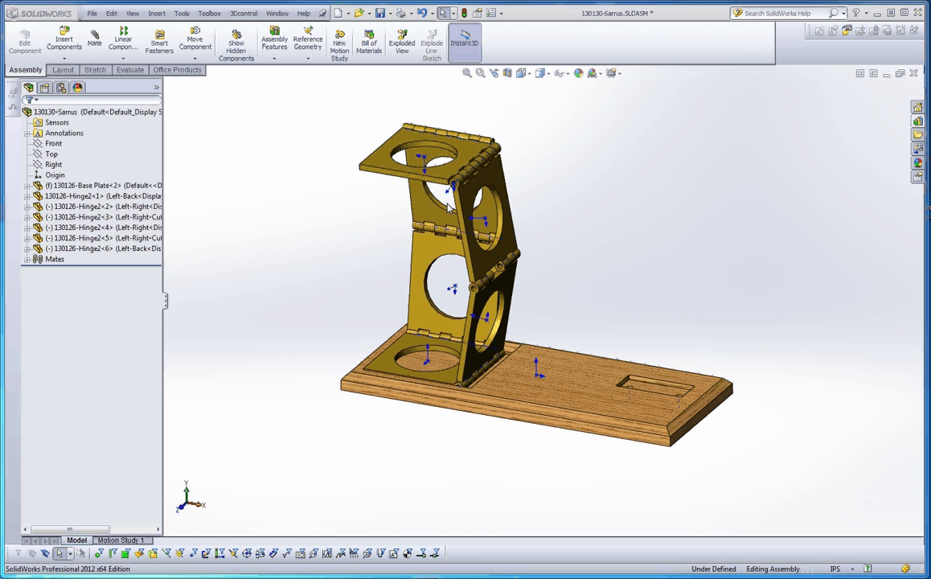
Move the upper hinge plates of the Sarrus linkage slightly to check how it flexes
{"action": "mouse_move", "coordinate": [450, 207]}
{"action": "left_mouse_down"}
{"action": "mouse_move", "coordinate": [447, 183]}
{"action": "mouse_move", "coordinate": [462, 213]}
{"action": "left_mouse_up"}
{"action": "left_click_drag", "start_coordinate": [427, 176], "coordinate": [482, 185]}
{"action": "left_click", "coordinate": [312, 235]}
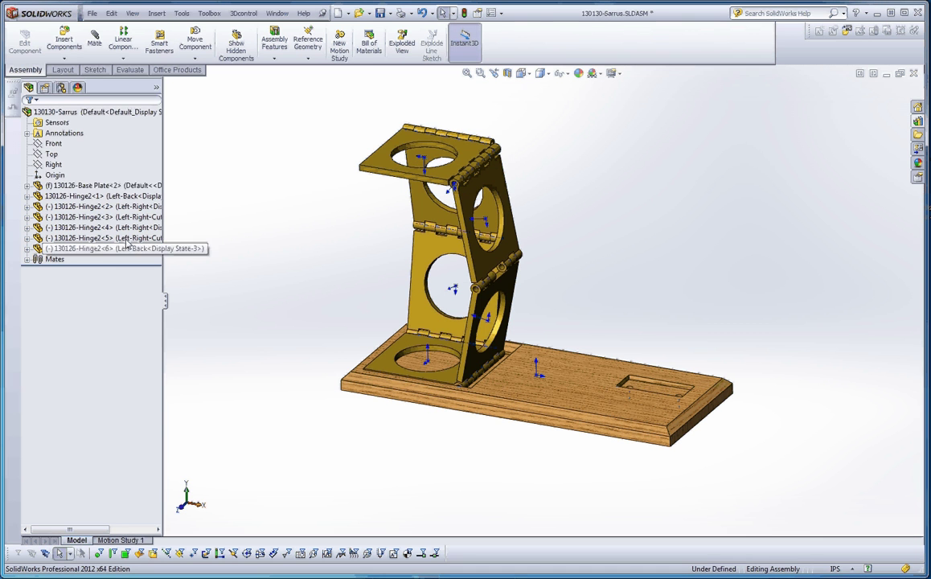
Highlight the components 130126-Hinge2<1> and 130126-Hinge2<2> one after another to identify them in the model
{"action": "left_click", "coordinate": [80, 197]}
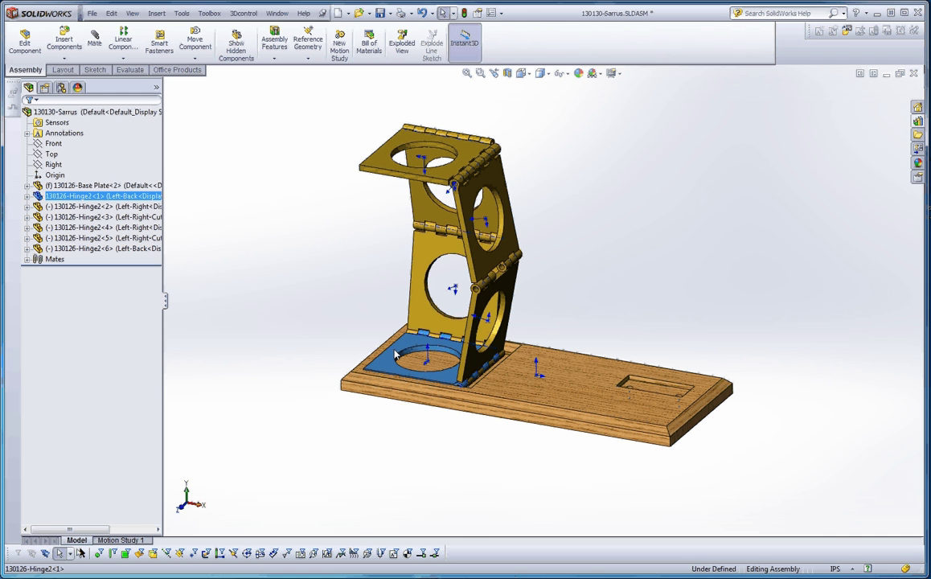
{"action": "left_click", "coordinate": [64, 207], "text": "ctrl"}
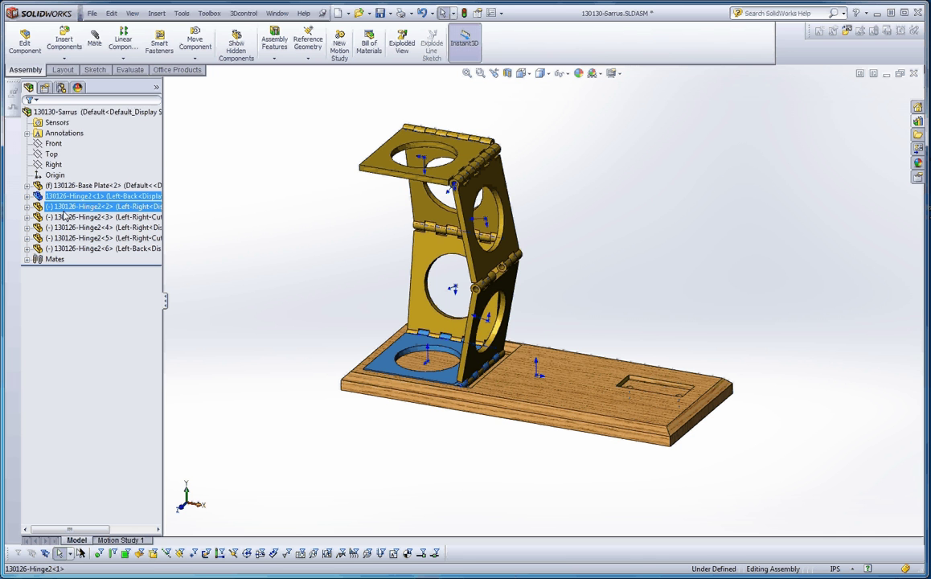
{"action": "left_click", "coordinate": [64, 208], "text": "ctrl"}
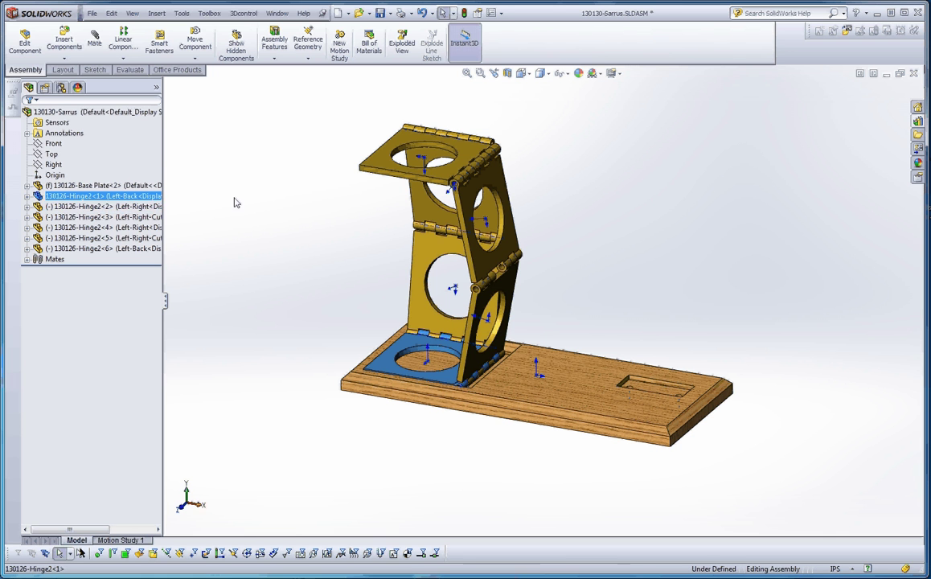
{"action": "left_click", "coordinate": [86, 206]}
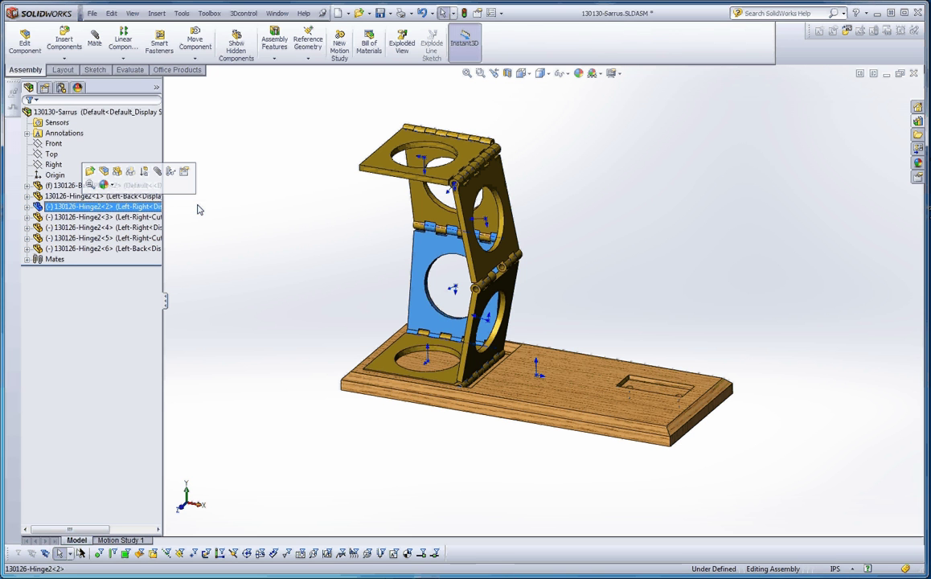
{"action": "left_click", "coordinate": [238, 222]}
Flex the linkage by moving the lower back hinge plate and examine its motion from several angles
{"action": "left_click", "coordinate": [422, 247]}
{"action": "left_click_drag", "start_coordinate": [423, 251], "coordinate": [491, 226]}
{"action": "middle_click_drag", "start_coordinate": [572, 227], "coordinate": [607, 195]}
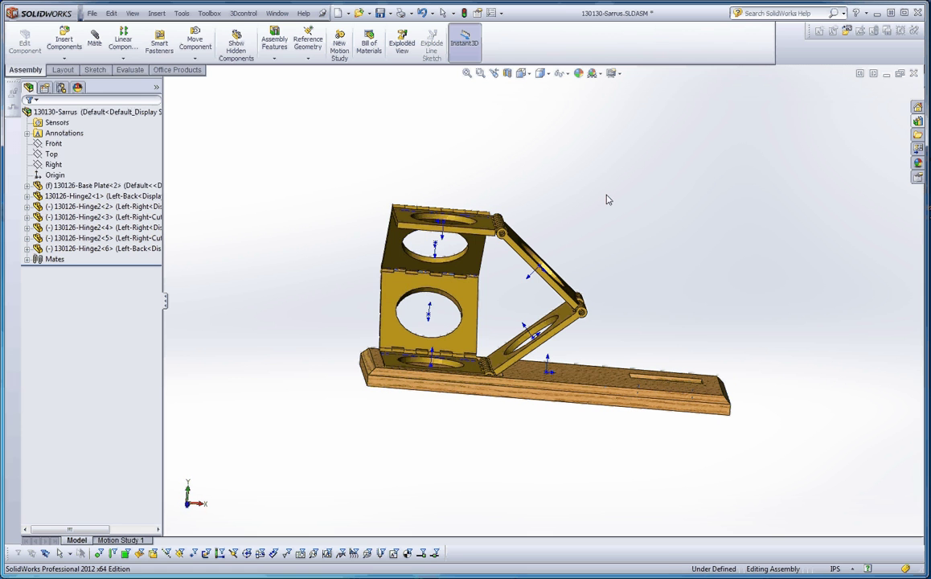
{"action": "mouse_move", "coordinate": [412, 285]}
{"action": "left_mouse_down"}
{"action": "mouse_move", "coordinate": [401, 292]}
{"action": "mouse_move", "coordinate": [411, 299]}
{"action": "mouse_move", "coordinate": [407, 272]}
{"action": "left_mouse_up"}
{"action": "middle_click_drag", "start_coordinate": [395, 404], "coordinate": [336, 434]}
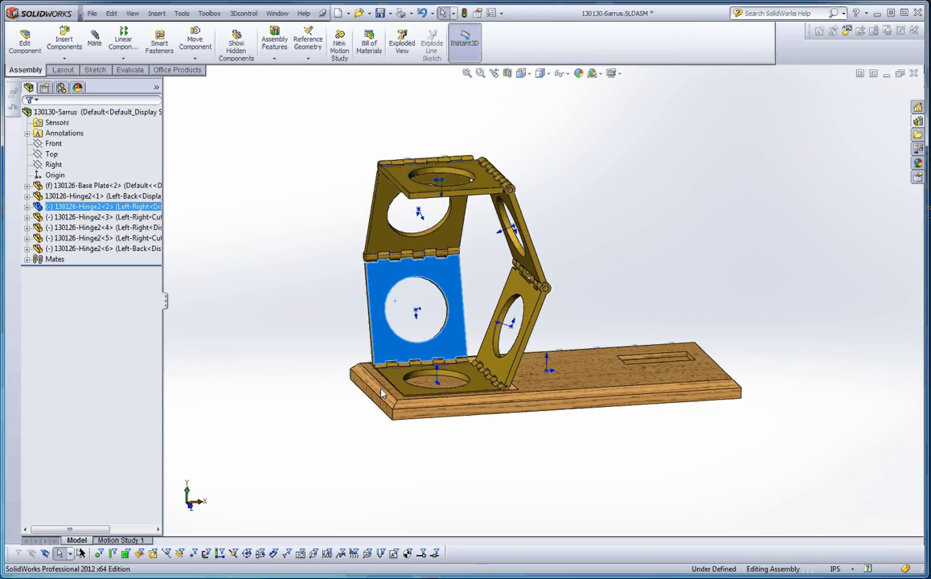
{"action": "left_click", "coordinate": [492, 287]}
{"action": "middle_click_drag", "start_coordinate": [488, 292], "coordinate": [609, 287]}
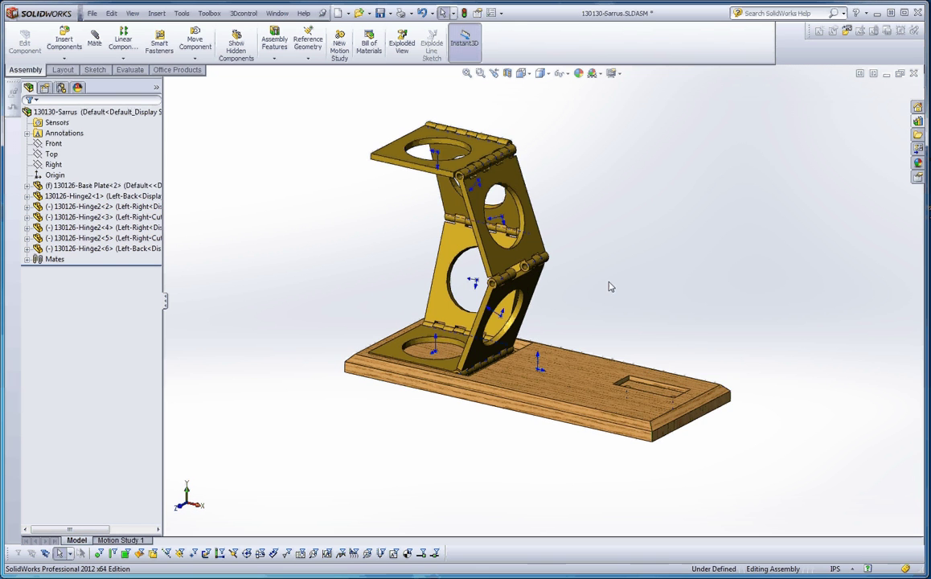
Hide the origins and temporary axes in the assembly
{"action": "scroll", "coordinate": [531, 294], "scroll_direction": "up", "scroll_amount": 2}
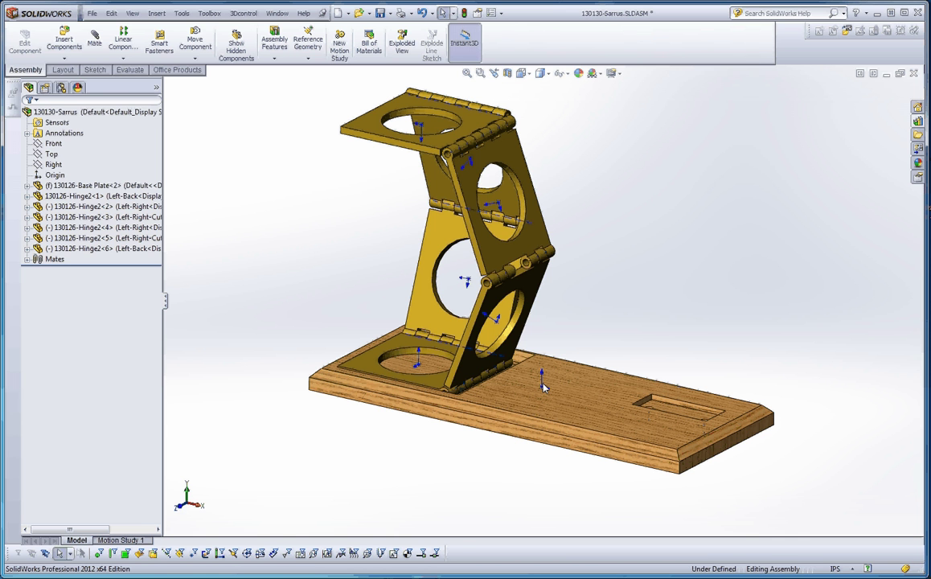
{"action": "left_click", "coordinate": [133, 14]}
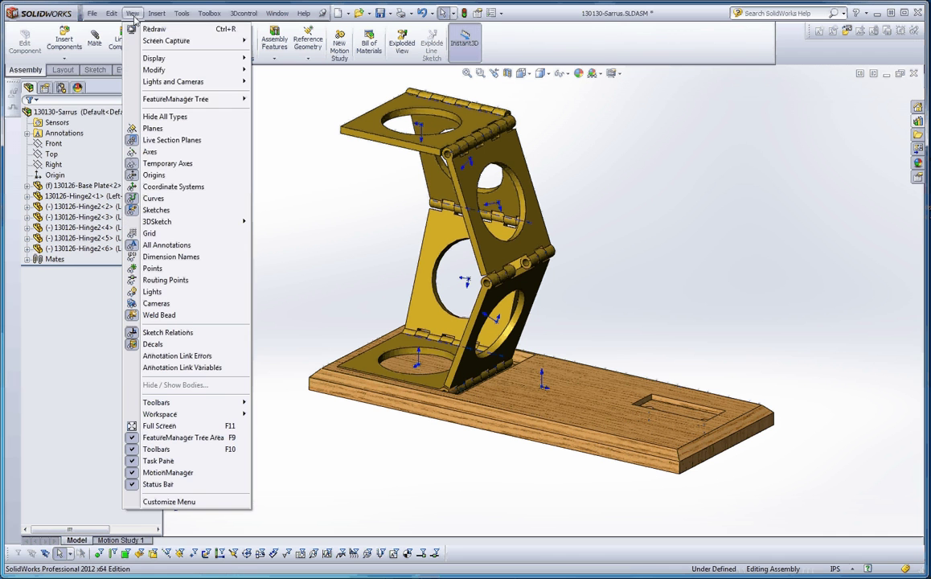
{"action": "left_click", "coordinate": [156, 176]}
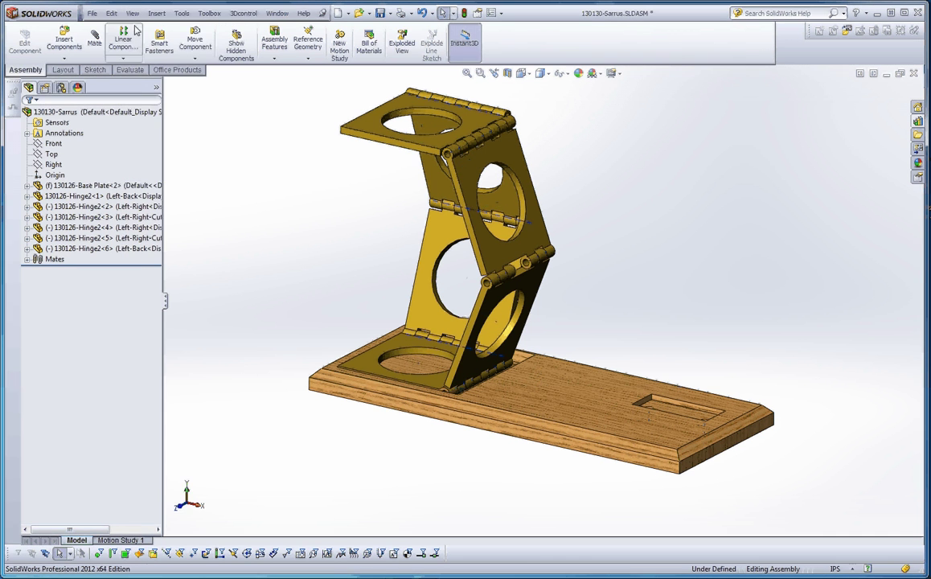
{"action": "left_click", "coordinate": [133, 14]}
{"action": "left_click", "coordinate": [161, 158]}
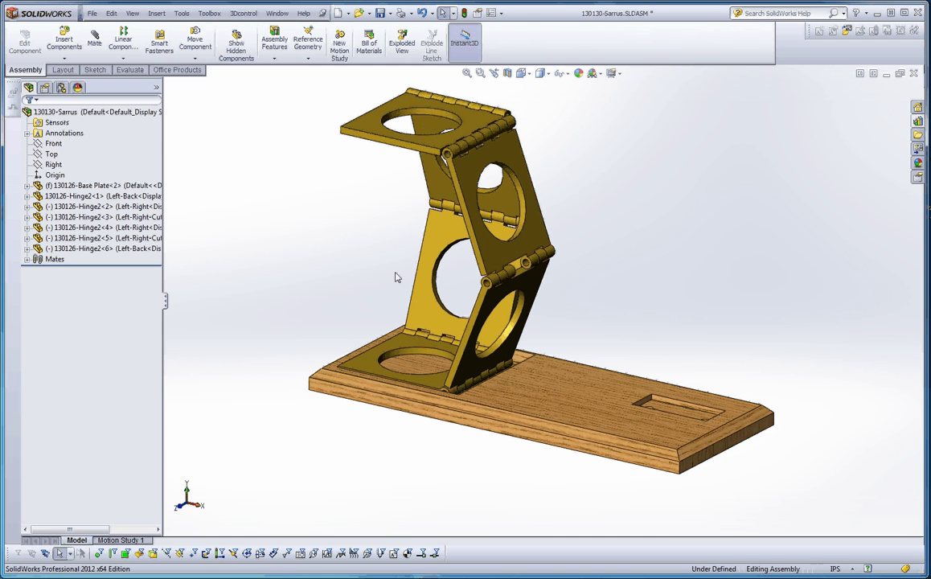
Insert the part 130126-Wheel Mount2 into the assembly, placing it in free space above the pocket end of the base plate
{"action": "key", "text": "f"}
{"action": "scroll", "coordinate": [582, 295], "scroll_direction": "down", "scroll_amount": 3}
{"action": "middle_click_drag", "start_coordinate": [580, 300], "coordinate": [570, 322]}
{"action": "scroll", "coordinate": [570, 322], "scroll_direction": "up", "scroll_amount": 3}
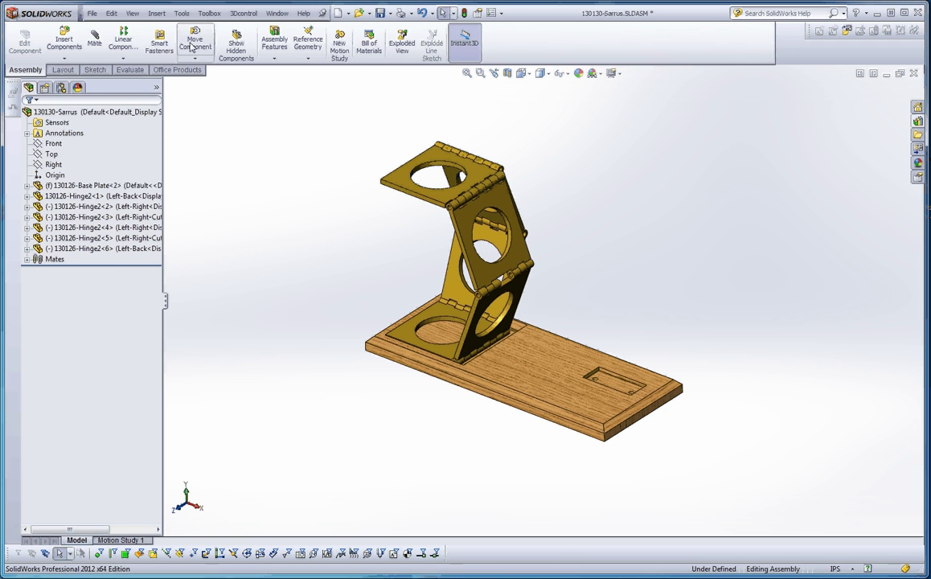
{"action": "left_click", "coordinate": [61, 44]}
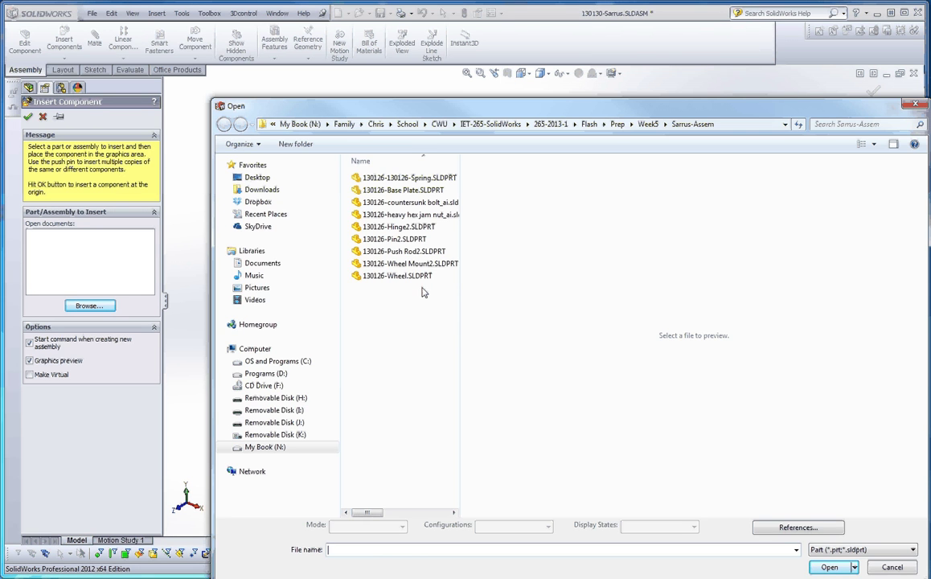
{"action": "key", "text": "Escape"}
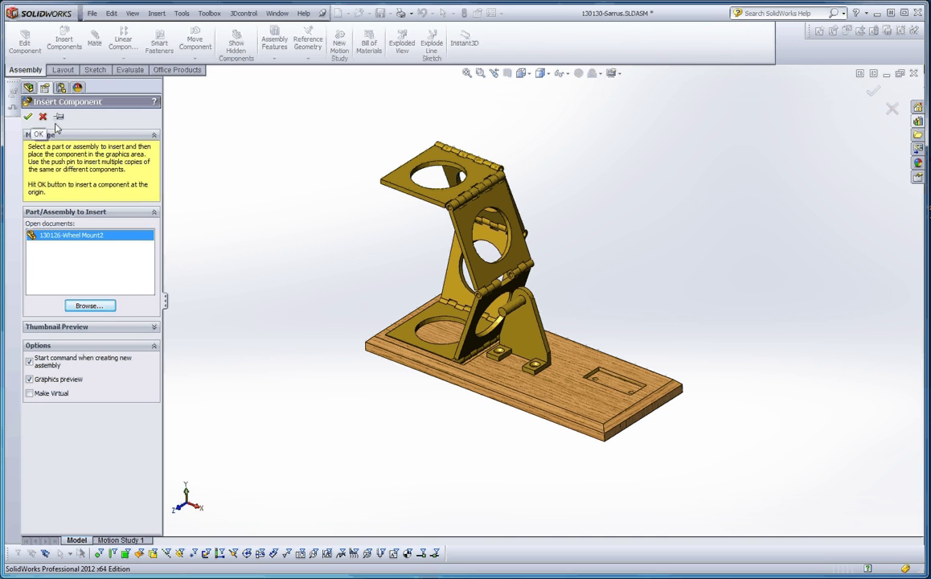
{"action": "left_click", "coordinate": [638, 274]}
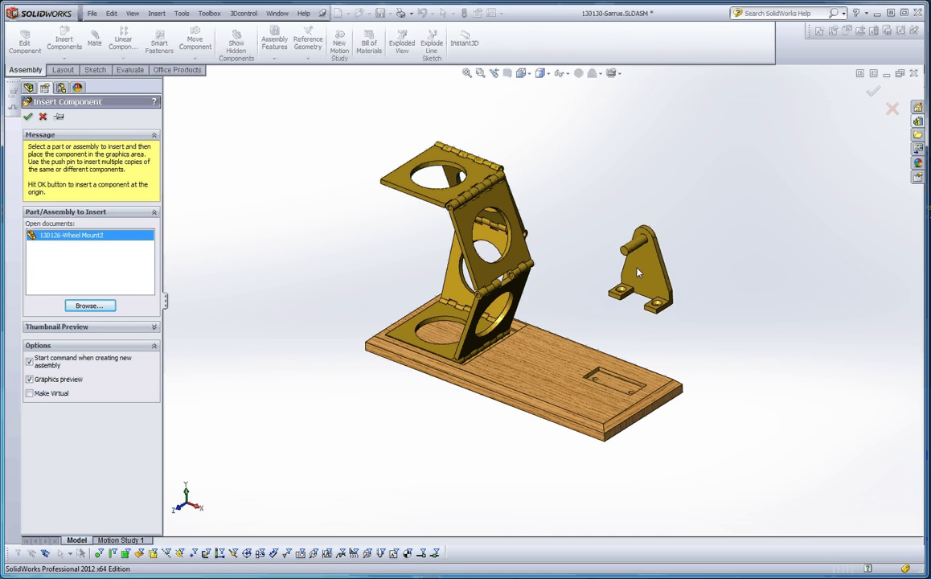
Add a coincident mate between the base plate's pocket floor and the underside of the wheel mount's feet
{"action": "scroll", "coordinate": [661, 349], "scroll_direction": "down", "scroll_amount": 5}
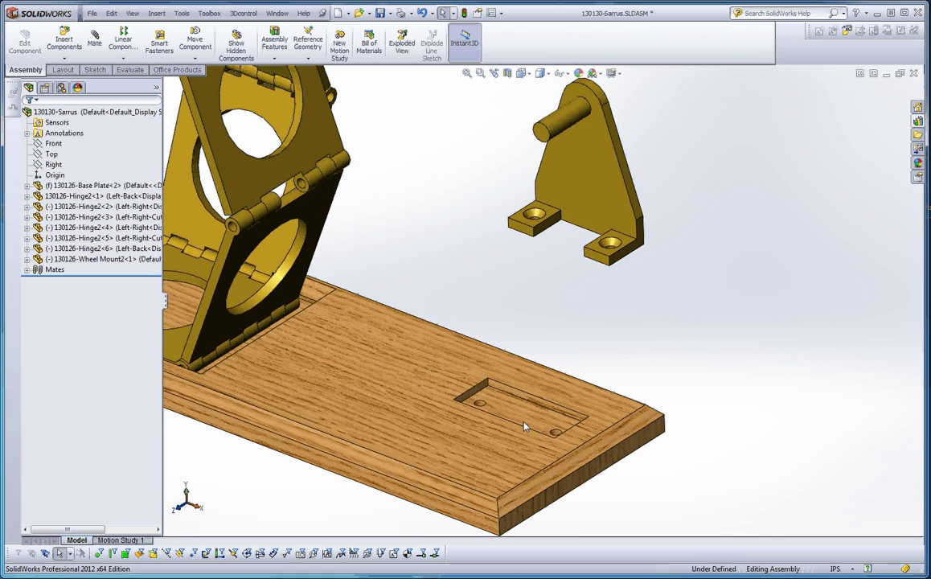
{"action": "left_click", "coordinate": [524, 428]}
{"action": "middle_click_drag", "start_coordinate": [596, 409], "coordinate": [661, 395]}
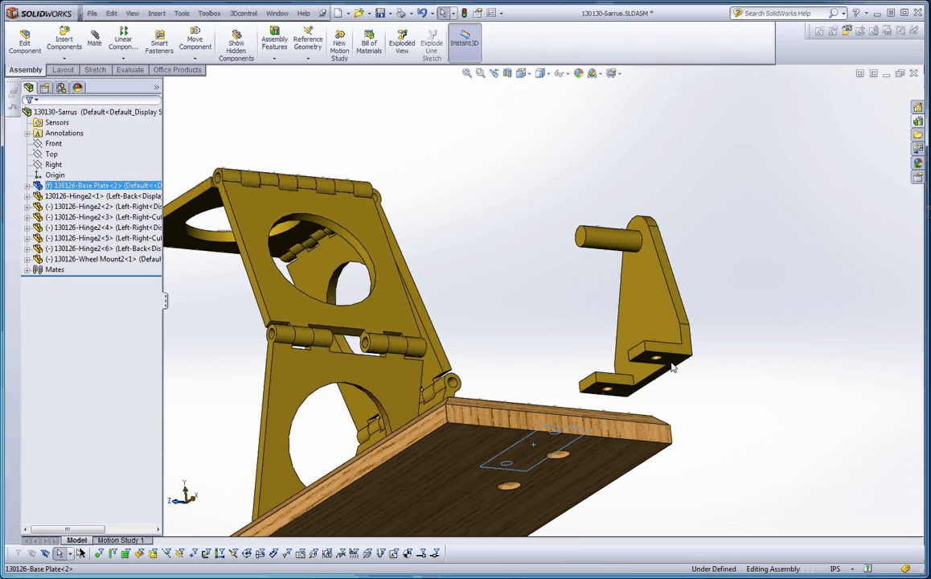
{"action": "left_click", "coordinate": [674, 366], "text": "ctrl"}
{"action": "left_click", "coordinate": [95, 41]}
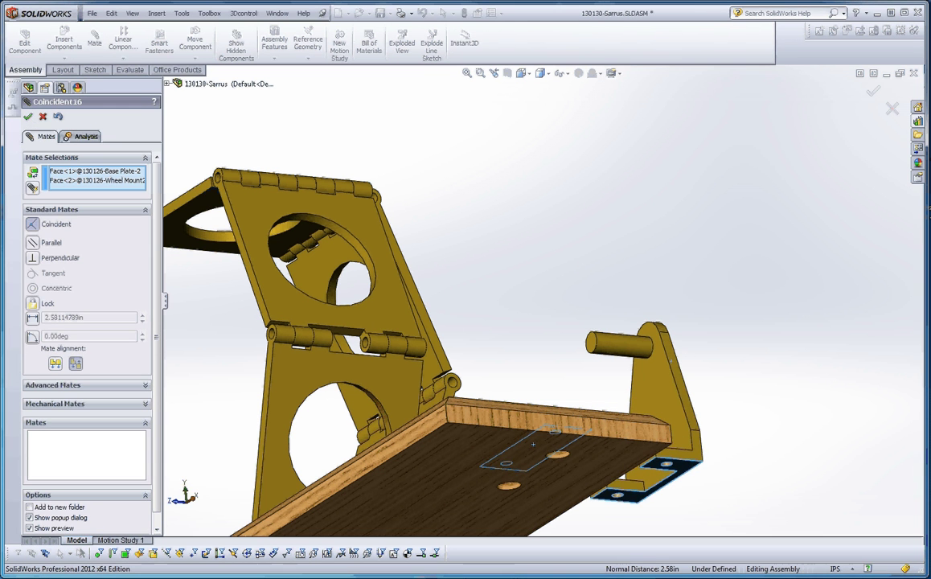
{"action": "left_click", "coordinate": [28, 116]}
Add a coincident mate between the end face of the wheel mount's foot and the long side wall of the base plate's pocket
{"action": "middle_click_drag", "start_coordinate": [413, 195], "coordinate": [458, 436]}
{"action": "scroll", "coordinate": [545, 360], "scroll_direction": "up", "scroll_amount": 5}
{"action": "scroll", "coordinate": [585, 371], "scroll_direction": "down", "scroll_amount": 5}
{"action": "left_click", "coordinate": [515, 352]}
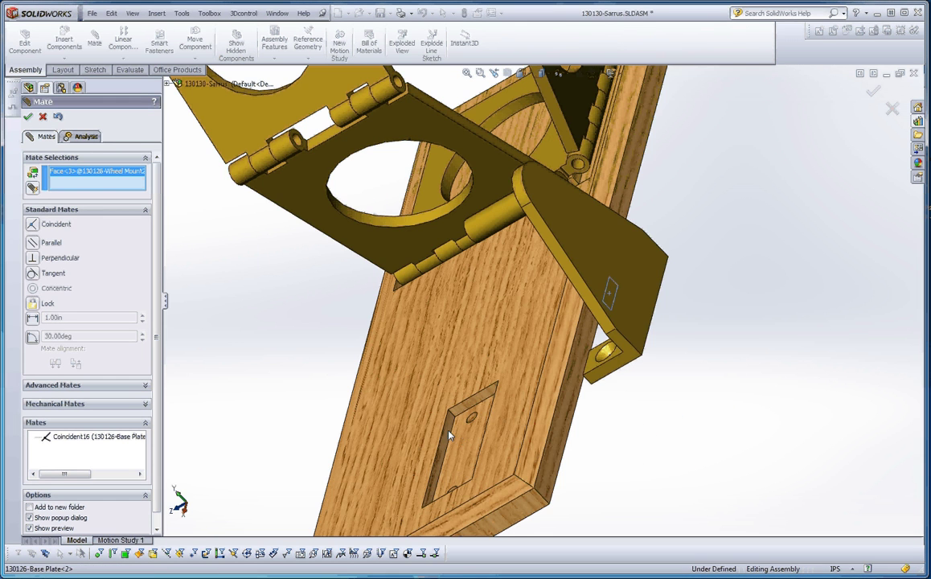
{"action": "left_click", "coordinate": [449, 437]}
{"action": "key", "text": "Return"}
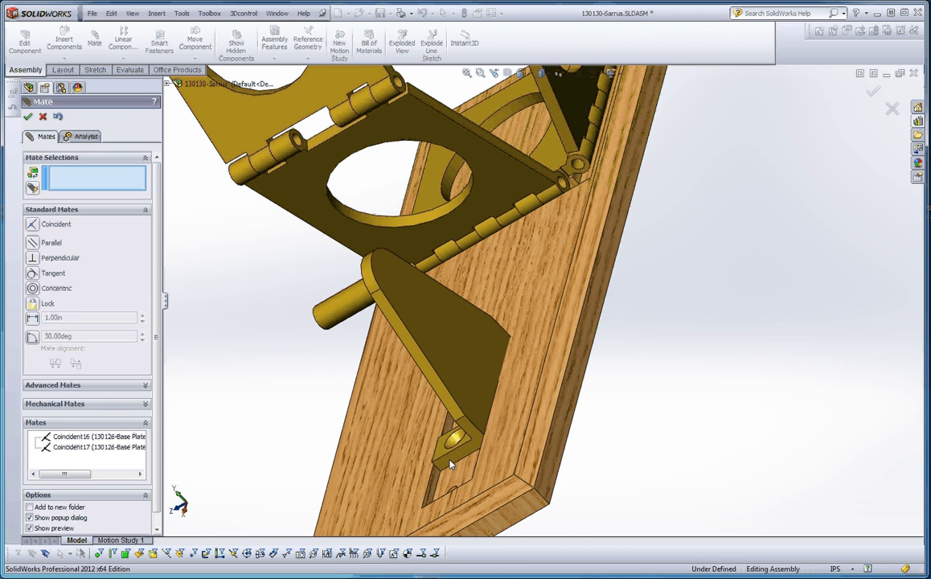
Add a coincident mate between the outer side face of the wheel mount's foot and the short end wall of the pocket, and finish mating
{"action": "left_click", "coordinate": [450, 464]}
{"action": "scroll", "coordinate": [451, 466], "scroll_direction": "up", "scroll_amount": 5}
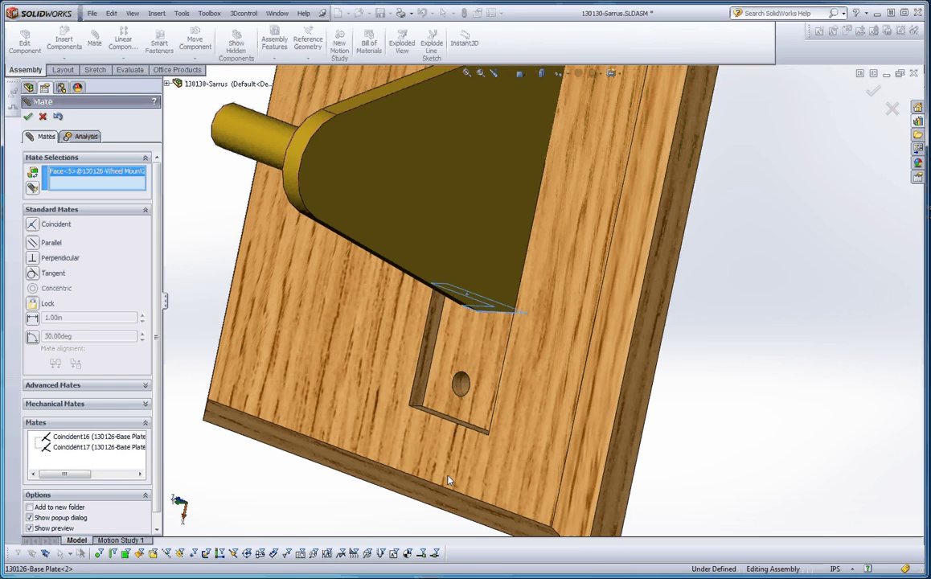
{"action": "scroll", "coordinate": [449, 480], "scroll_direction": "up", "scroll_amount": 3}
{"action": "left_click", "coordinate": [441, 380]}
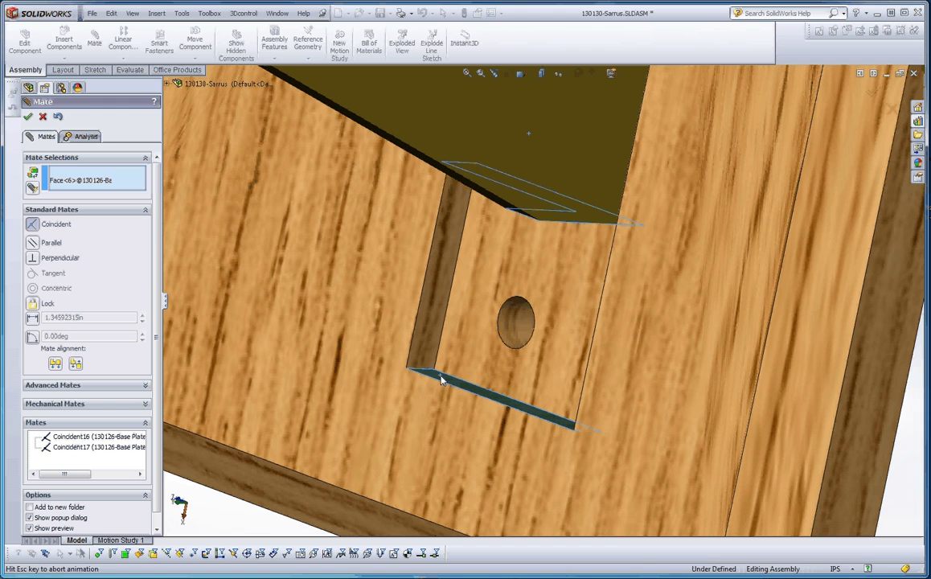
{"action": "key", "text": "Return"}
{"action": "left_click", "coordinate": [473, 401]}
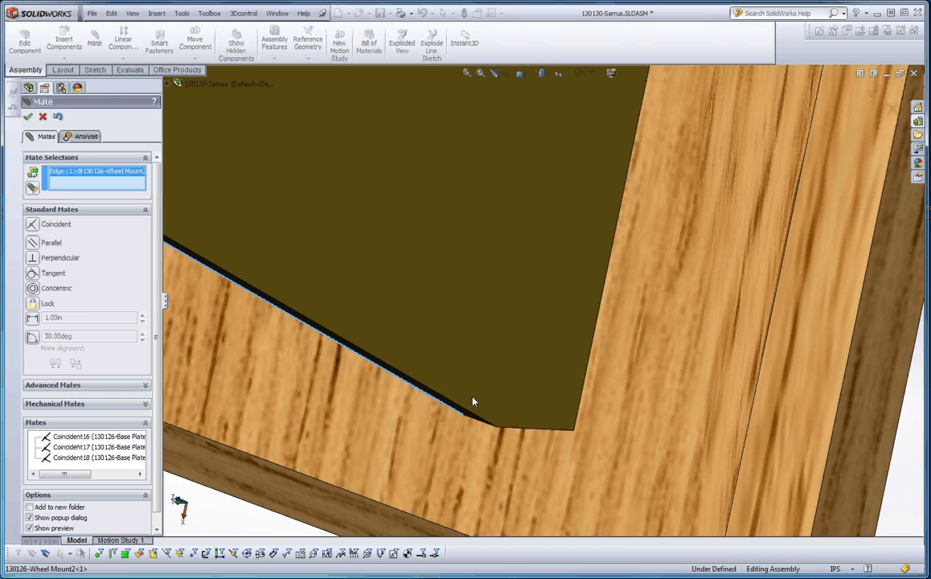
{"action": "scroll", "coordinate": [463, 430], "scroll_direction": "down", "scroll_amount": 5}
{"action": "middle_click_drag", "start_coordinate": [462, 430], "coordinate": [633, 336]}
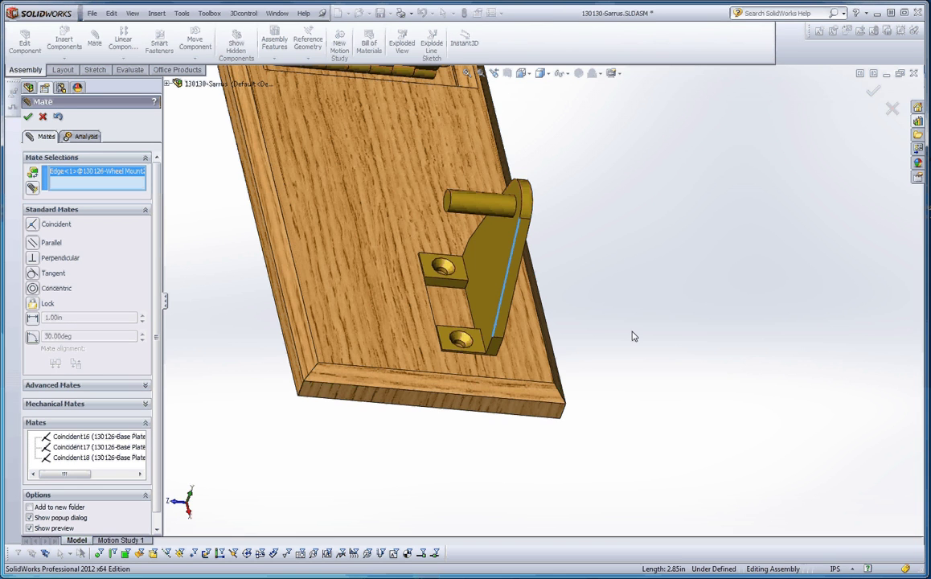
{"action": "left_click", "coordinate": [44, 118]}
Open the part file 130126-Wheel.SLDPRT from the Sarrus-Assem folder
{"action": "middle_click_drag", "start_coordinate": [275, 286], "coordinate": [566, 277]}
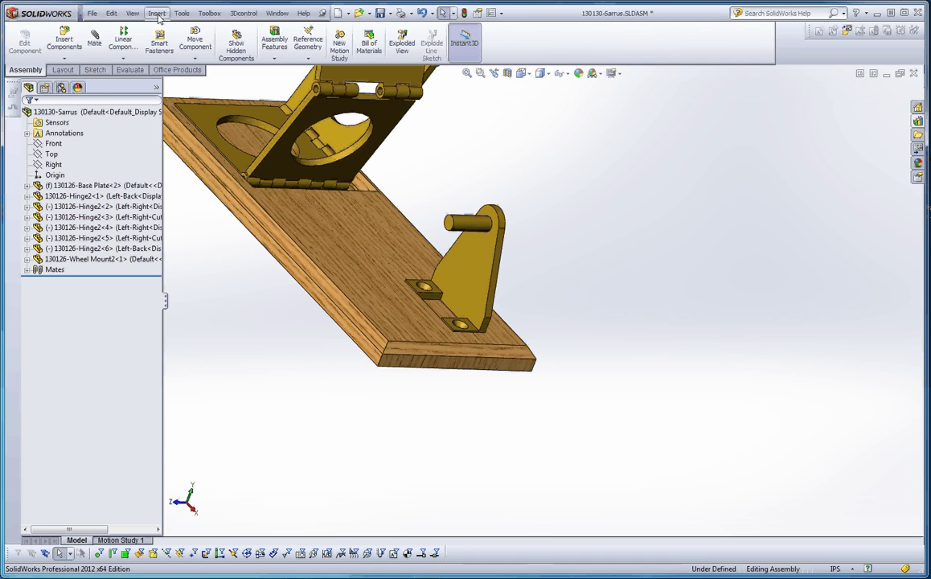
{"action": "left_click", "coordinate": [92, 13]}
{"action": "left_click", "coordinate": [112, 41]}
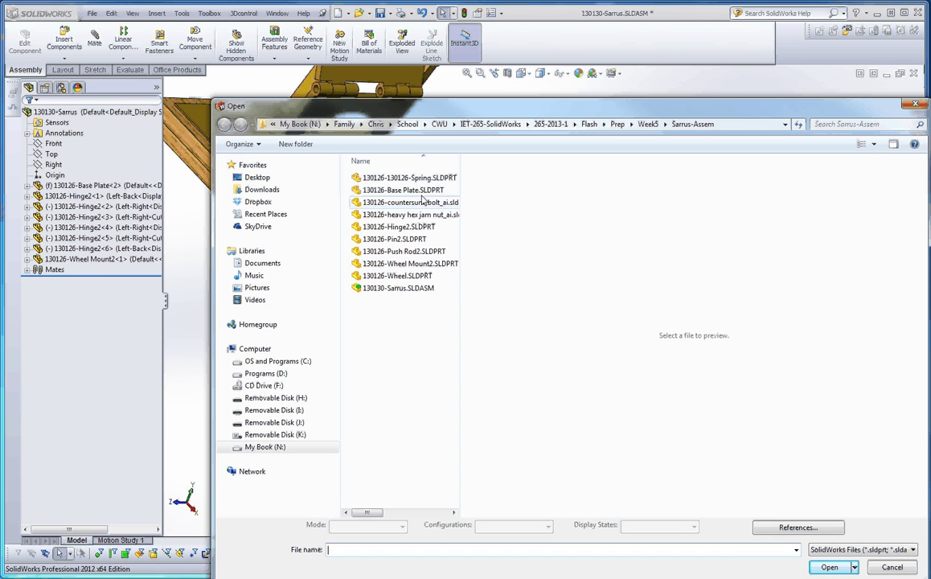
{"action": "double_click", "coordinate": [402, 276]}
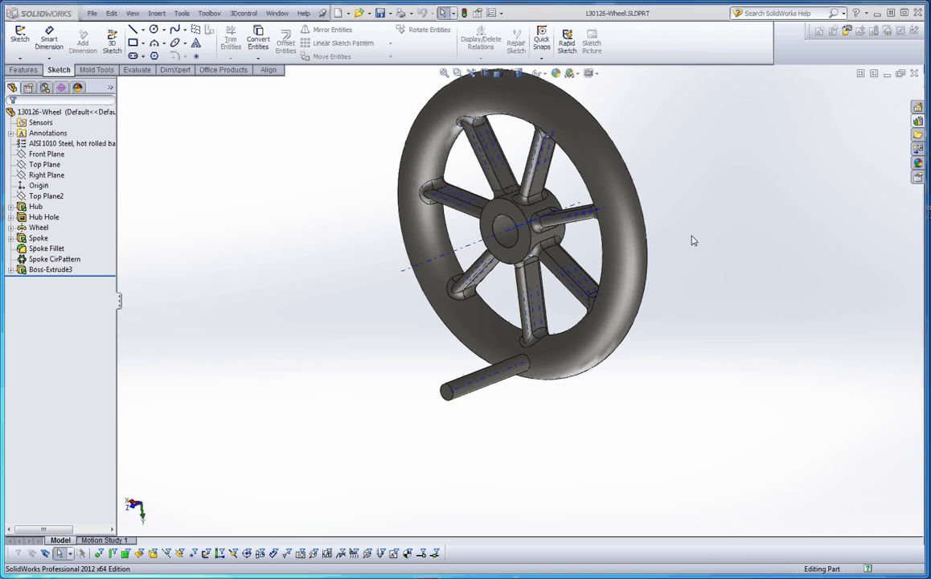
Hide the temporary axes in the wheel part
{"action": "left_click", "coordinate": [131, 13]}
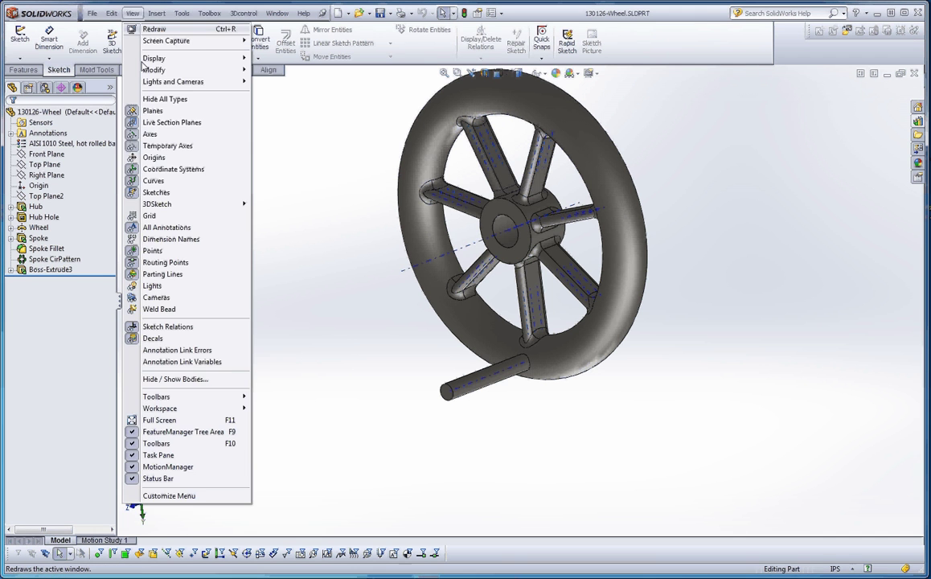
{"action": "left_click", "coordinate": [157, 142]}
{"action": "key", "text": "z"}
{"action": "key", "text": "z"}
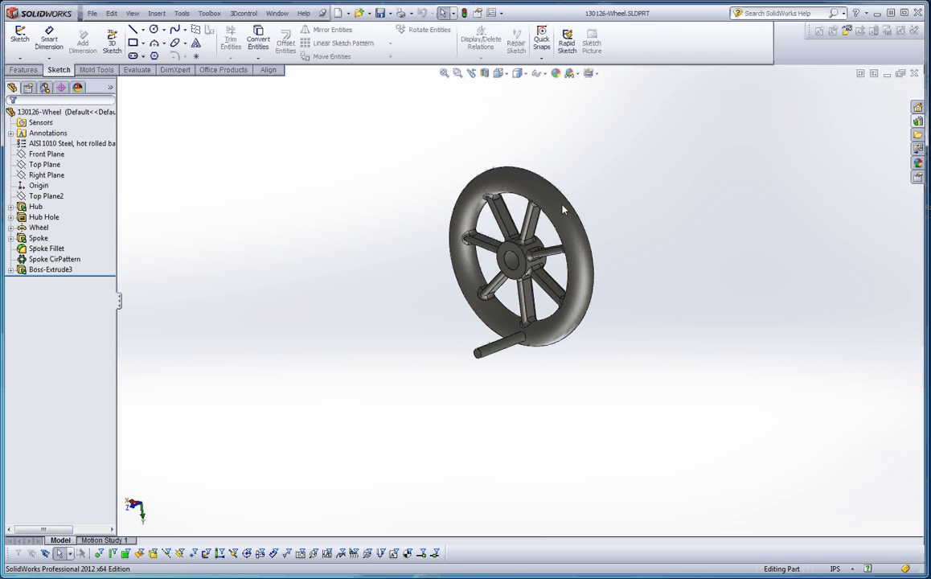
Arrange the Sarrus assembly and the wheel part in side-by-side windows, with the assembly view focused on the wheel mount's pin
{"action": "left_click", "coordinate": [874, 73]}
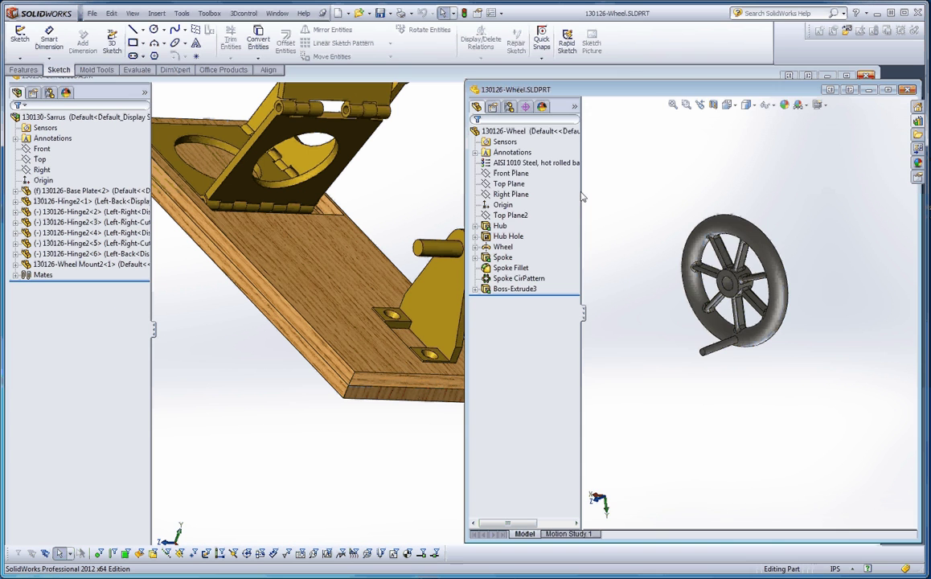
{"action": "left_click", "coordinate": [437, 135]}
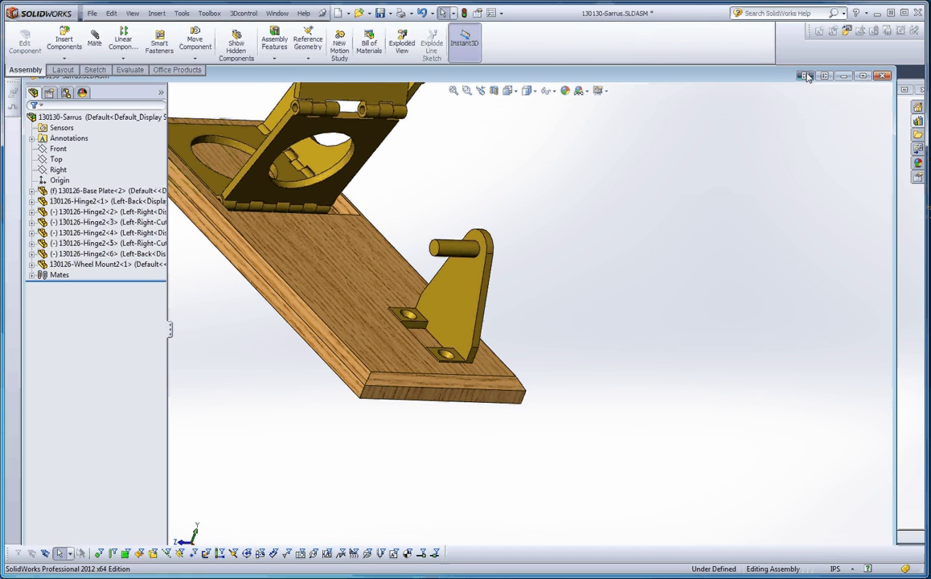
{"action": "left_click", "coordinate": [808, 77]}
{"action": "key", "text": "f"}
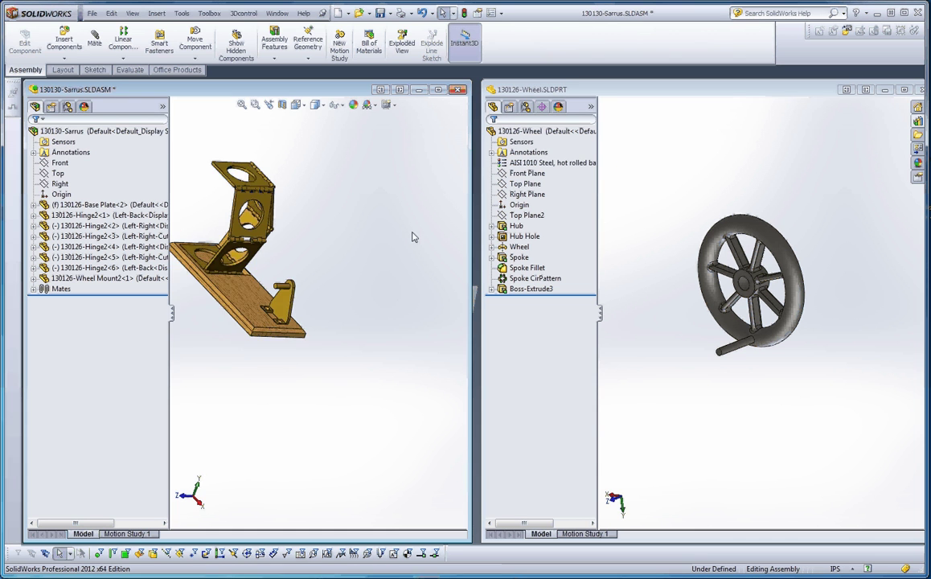
{"action": "scroll", "coordinate": [332, 323], "scroll_direction": "down", "scroll_amount": 5}
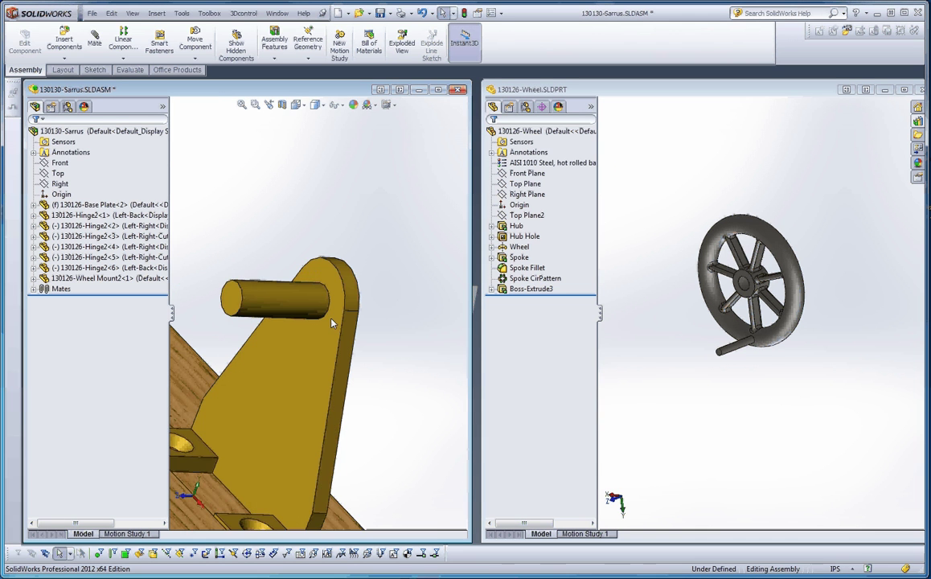
{"action": "left_click", "coordinate": [781, 356]}
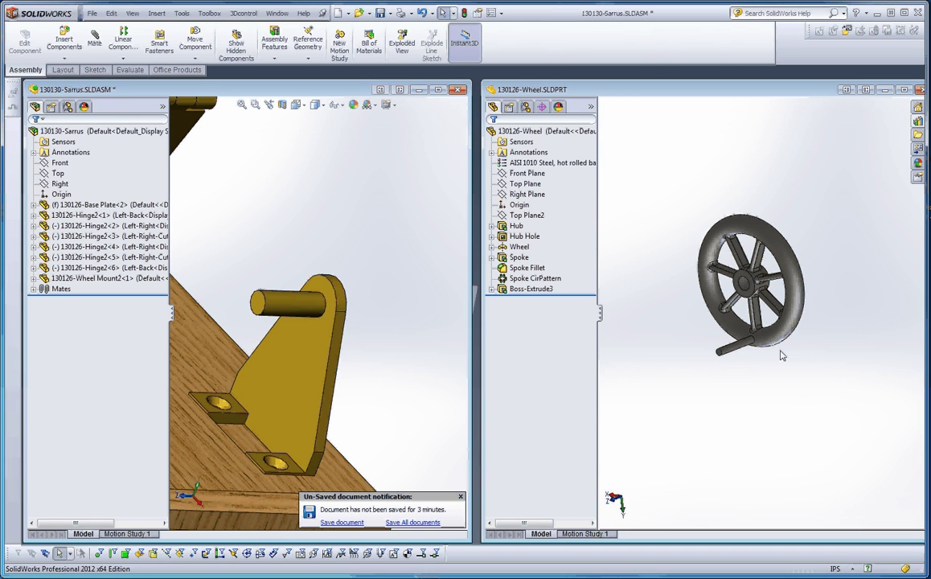
Insert the wheel into the Sarrus assembly by its hub hole's circular edge, mating it concentric and coincident with the wheel mount's pin
{"action": "middle_click_drag", "start_coordinate": [782, 355], "coordinate": [748, 277]}
{"action": "scroll", "coordinate": [748, 277], "scroll_direction": "down", "scroll_amount": 3}
{"action": "scroll", "coordinate": [747, 277], "scroll_direction": "down", "scroll_amount": 4}
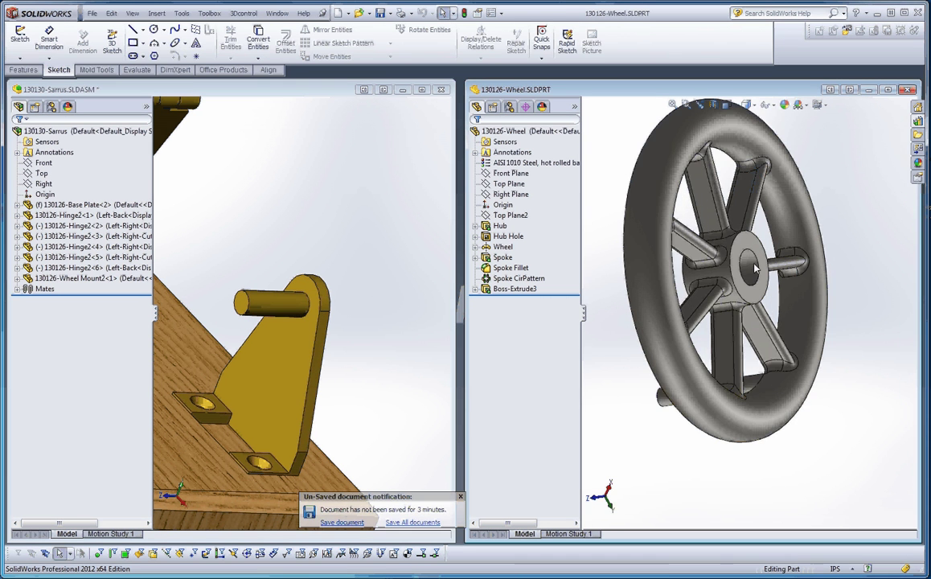
{"action": "left_click", "coordinate": [757, 265]}
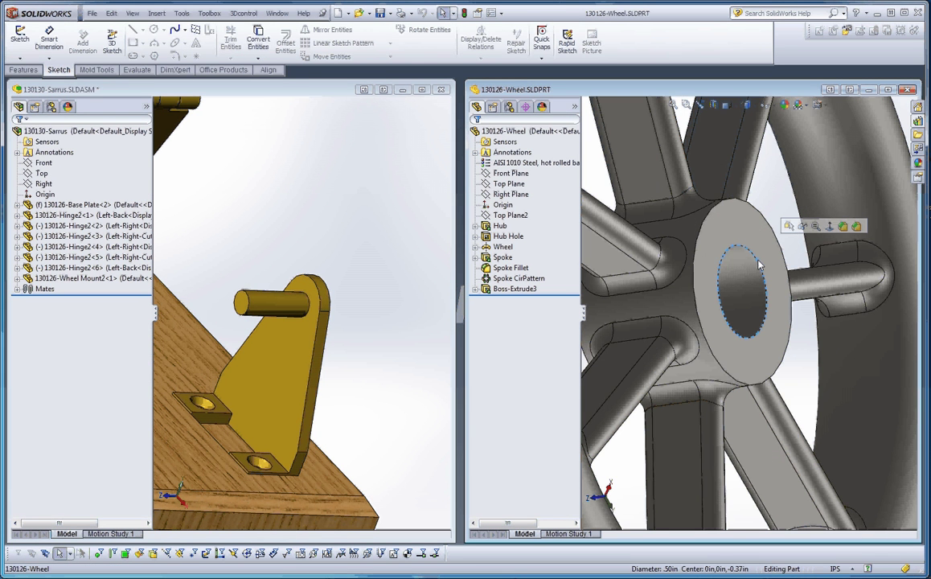
{"action": "left_click_drag", "start_coordinate": [758, 265], "coordinate": [312, 310]}
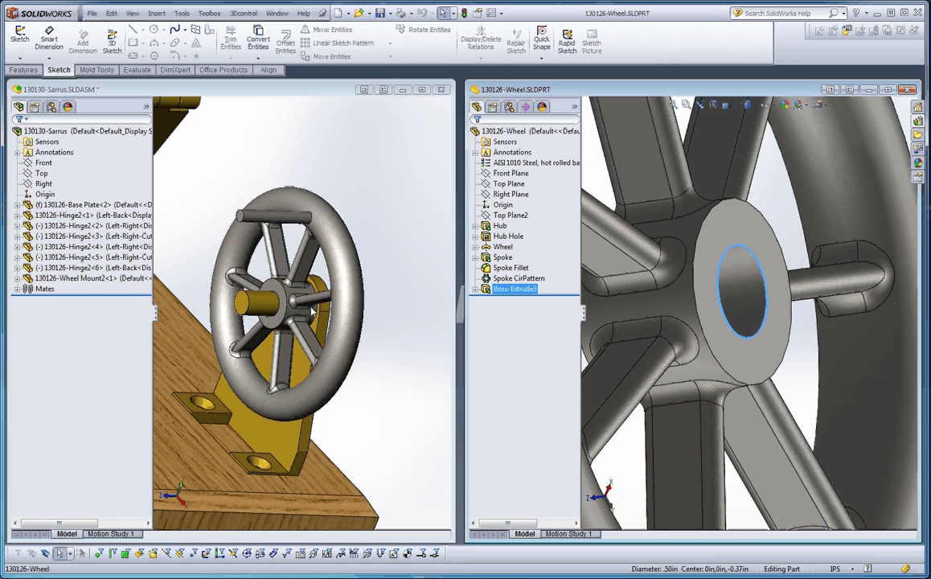
{"action": "key", "text": "Tab"}
{"action": "key", "text": "Tab"}
{"action": "mouse_move", "coordinate": [316, 312]}
{"action": "left_mouse_down"}
{"action": "mouse_move", "coordinate": [274, 333]}
{"action": "mouse_move", "coordinate": [313, 316]}
{"action": "left_mouse_up"}
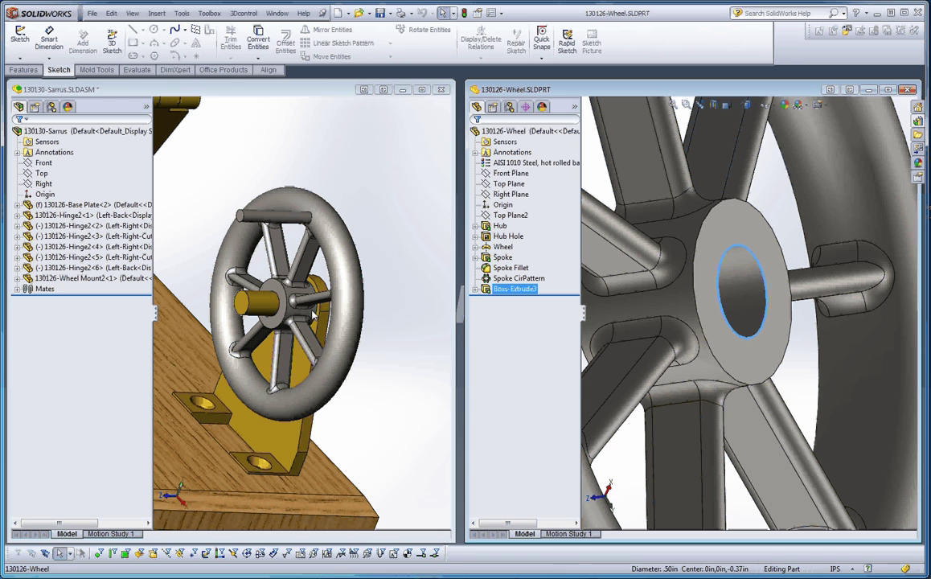
{"action": "left_click", "coordinate": [312, 318]}
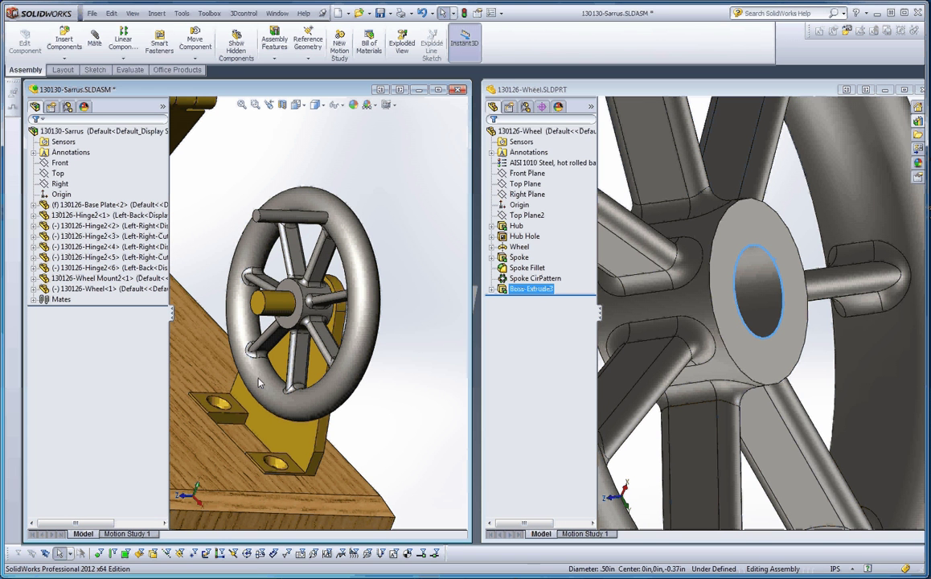
Examine how the wheel sits on the wheel mount and review the wheel's mates, highlighting the faces of its coincident mate
{"action": "middle_click_drag", "start_coordinate": [337, 356], "coordinate": [273, 380]}
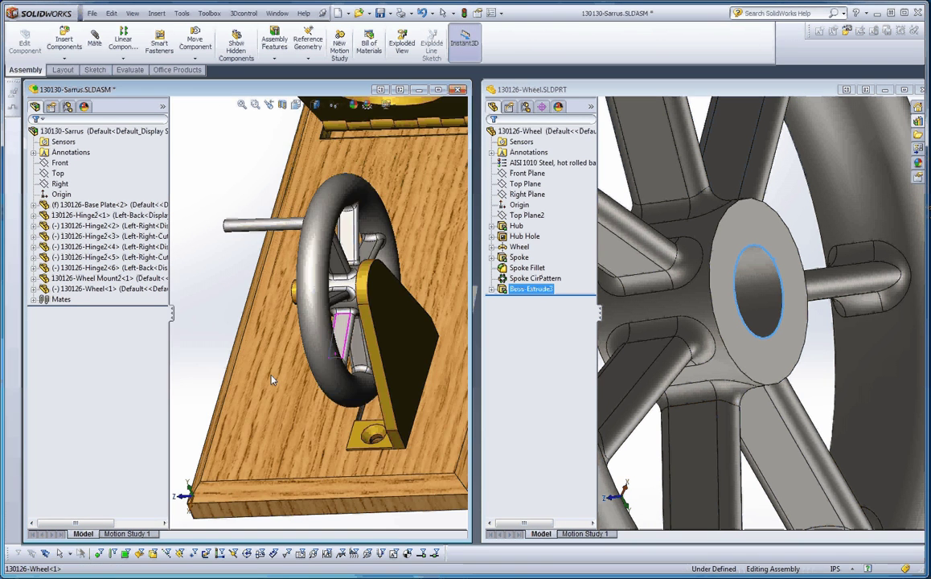
{"action": "scroll", "coordinate": [374, 296], "scroll_direction": "down", "scroll_amount": 4}
{"action": "scroll", "coordinate": [373, 296], "scroll_direction": "up", "scroll_amount": 5}
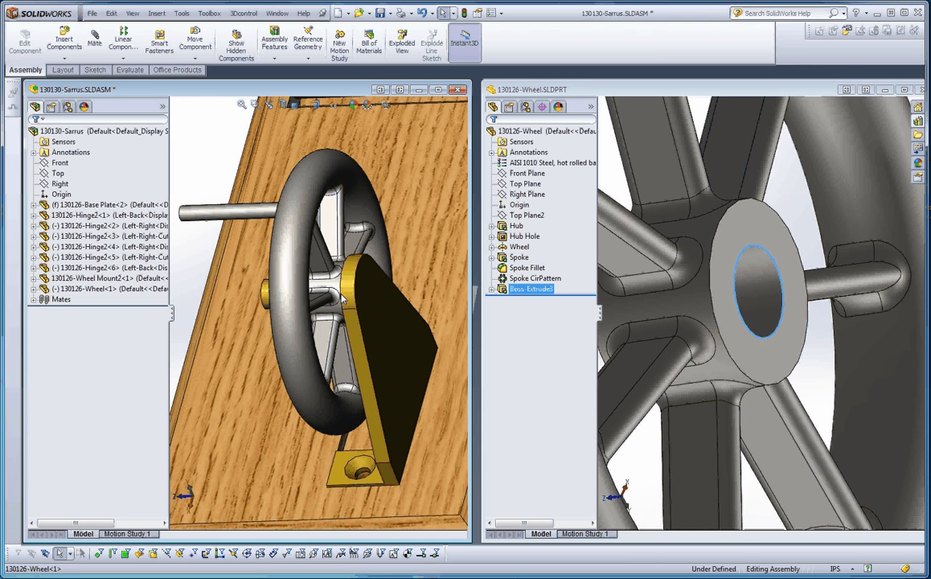
{"action": "scroll", "coordinate": [681, 336], "scroll_direction": "up", "scroll_amount": 1}
{"action": "scroll", "coordinate": [681, 337], "scroll_direction": "up", "scroll_amount": 3}
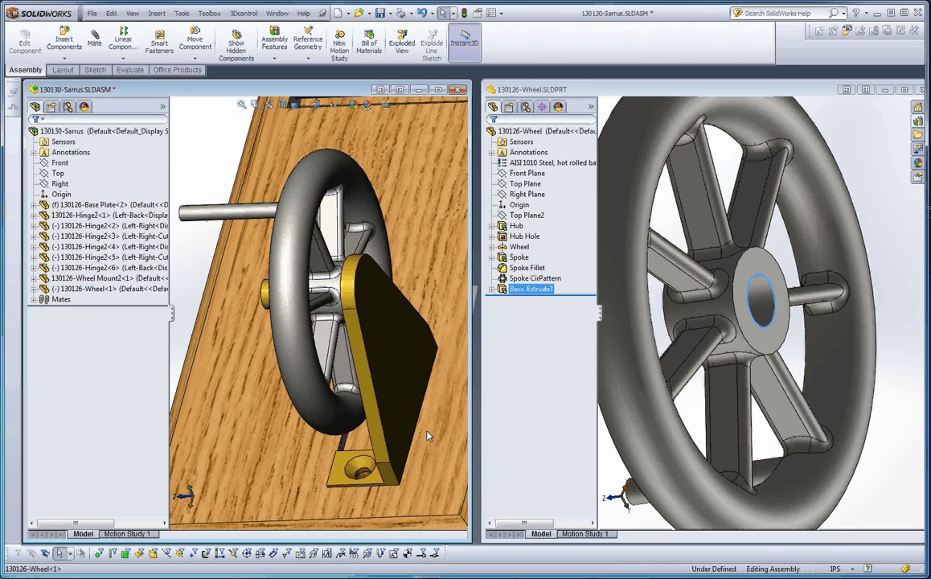
{"action": "middle_click_drag", "start_coordinate": [386, 389], "coordinate": [362, 392]}
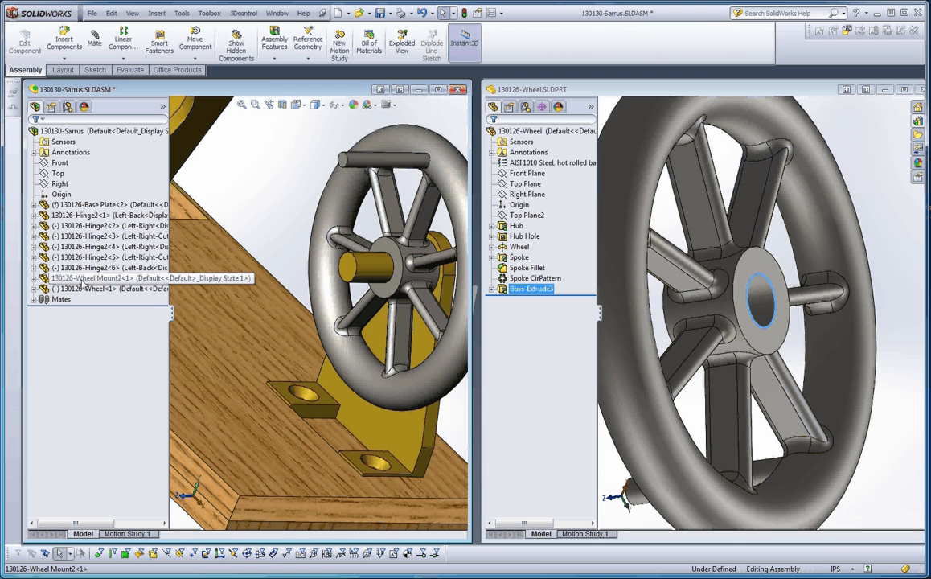
{"action": "left_click", "coordinate": [33, 287]}
{"action": "left_click", "coordinate": [79, 383]}
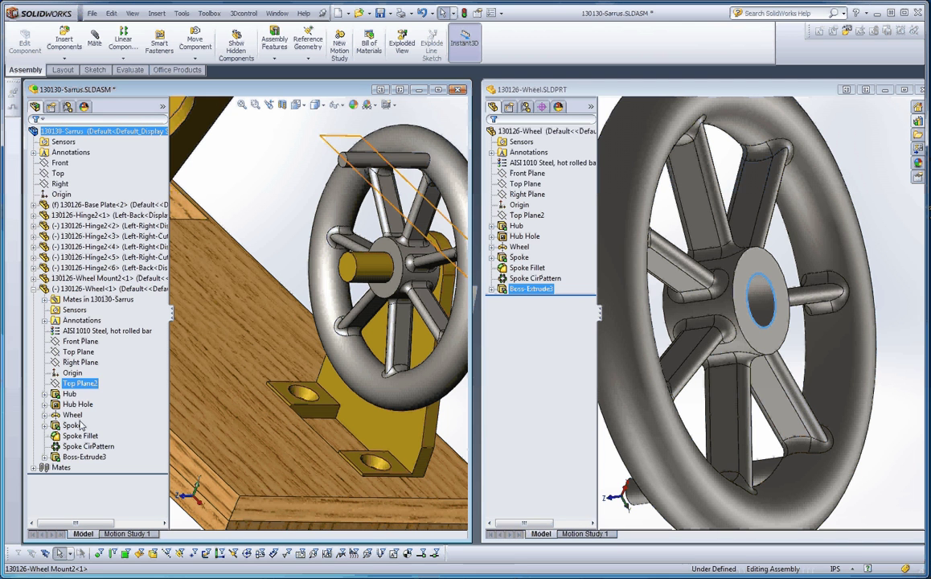
{"action": "left_click", "coordinate": [45, 299]}
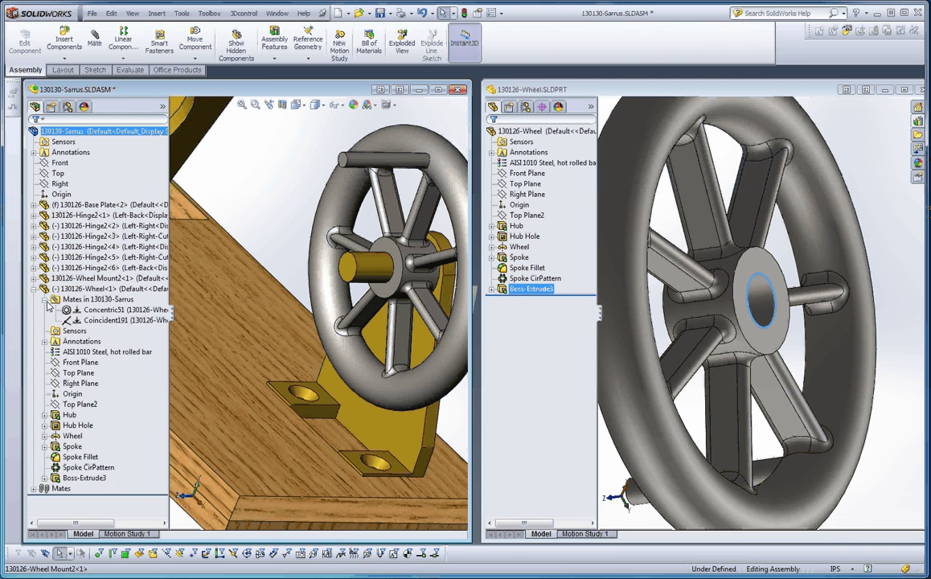
{"action": "left_click", "coordinate": [107, 320]}
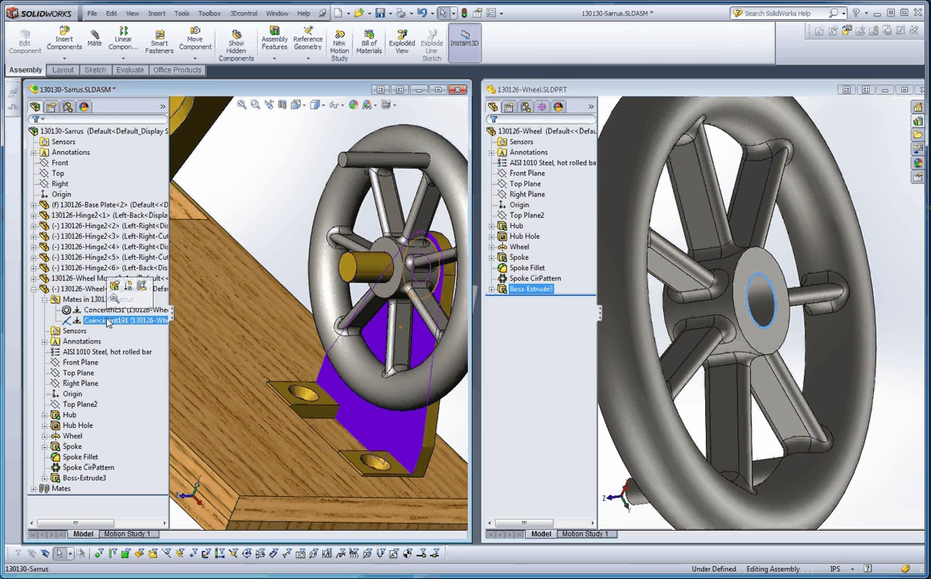
{"action": "left_click", "coordinate": [282, 191]}
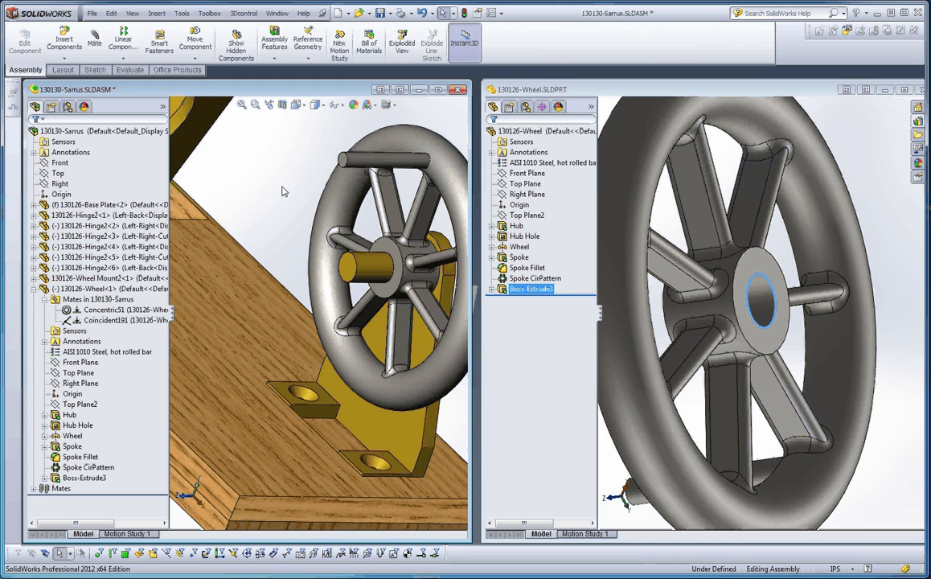
Fit the whole assembly in its window and close the wheel part
{"action": "key", "text": "f"}
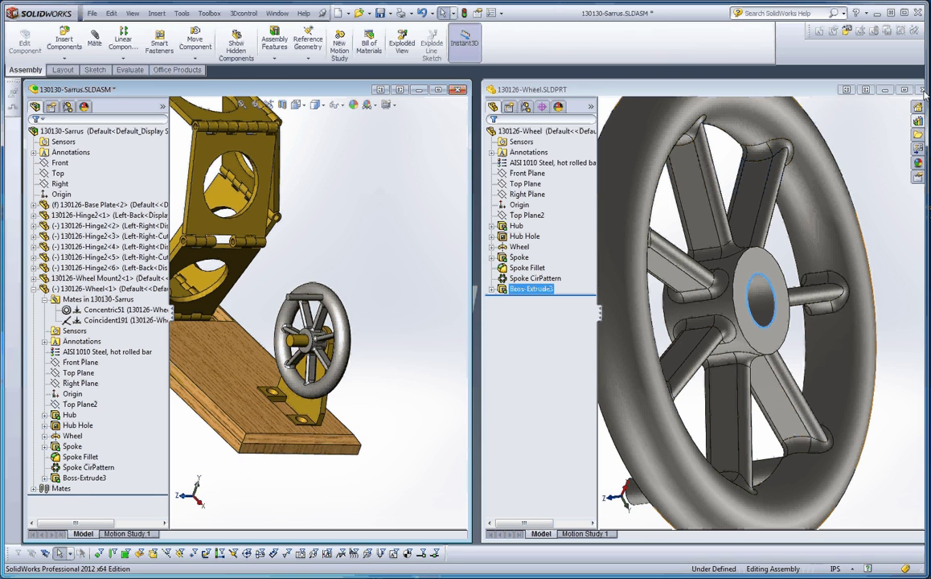
{"action": "left_click", "coordinate": [924, 93]}
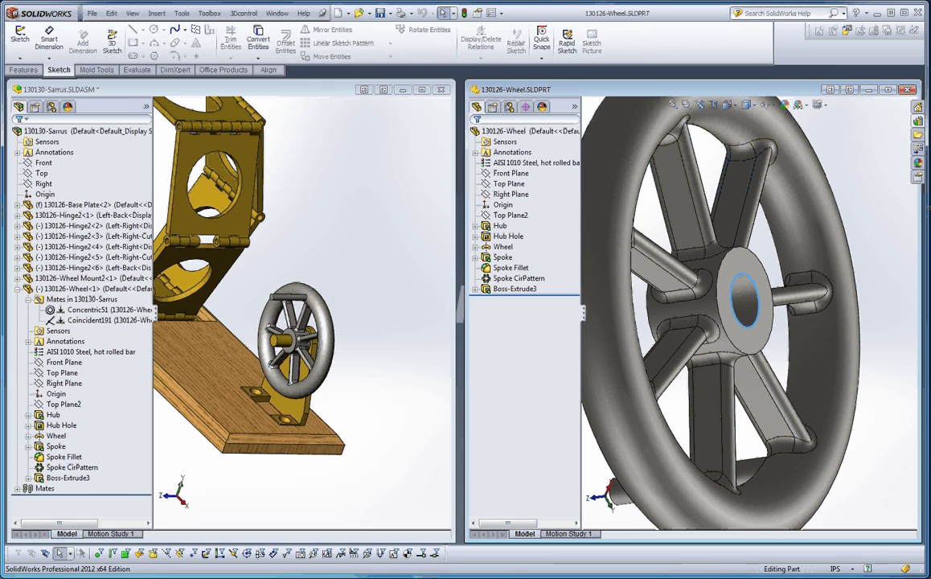
{"action": "left_click", "coordinate": [906, 89]}
Open the part 130126-Push Rod2.SLDPRT from the Sarrus-Assem folder and tile it side by side with the assembly
{"action": "left_click", "coordinate": [92, 13]}
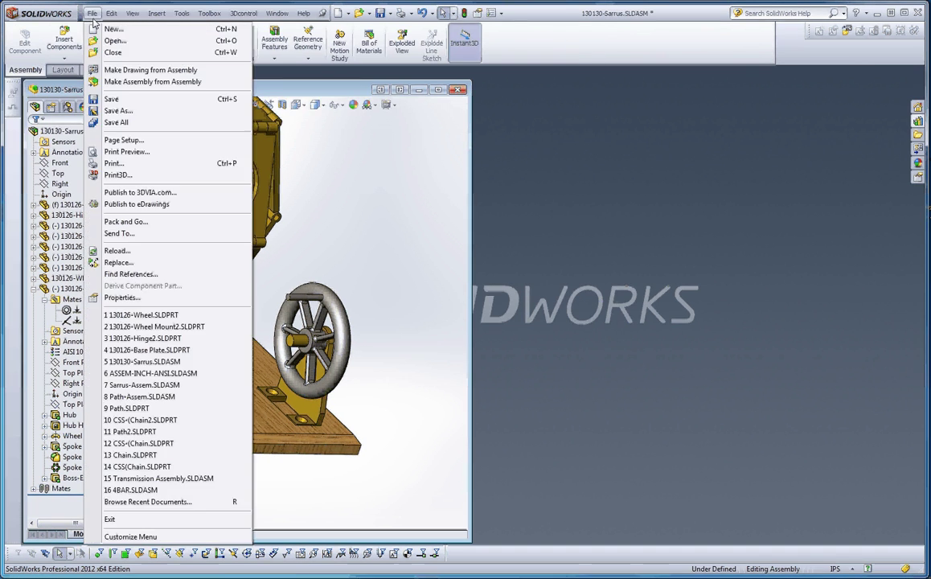
{"action": "left_click", "coordinate": [113, 40]}
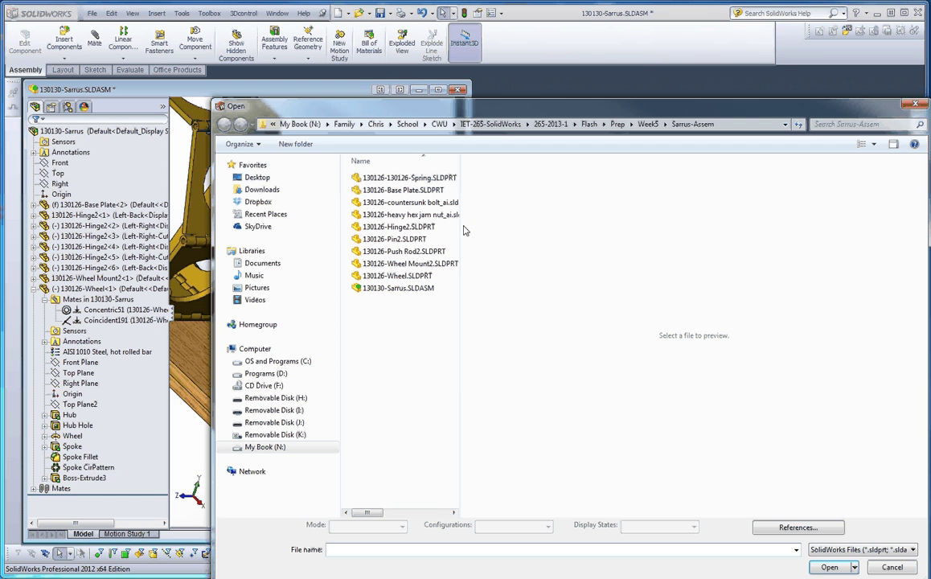
{"action": "double_click", "coordinate": [418, 252]}
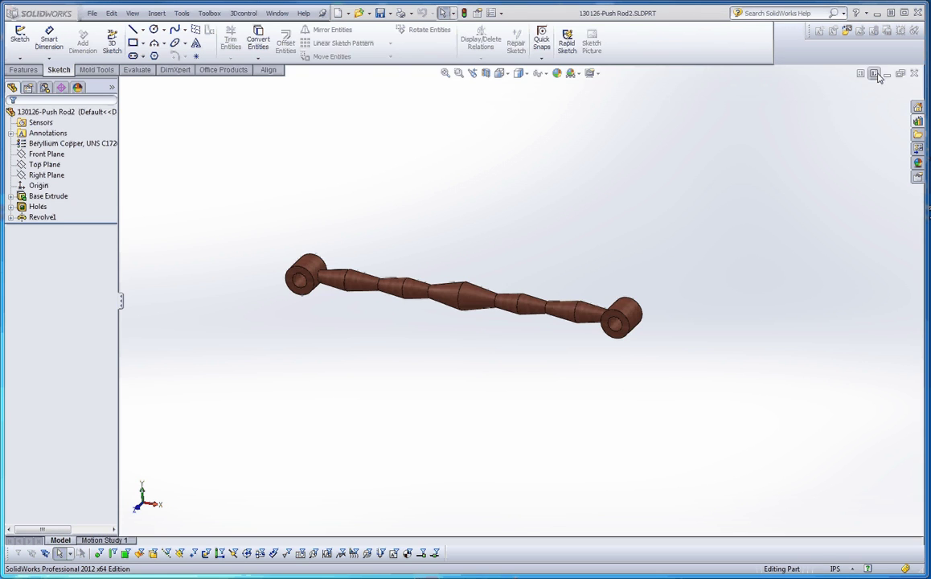
{"action": "left_click", "coordinate": [875, 74]}
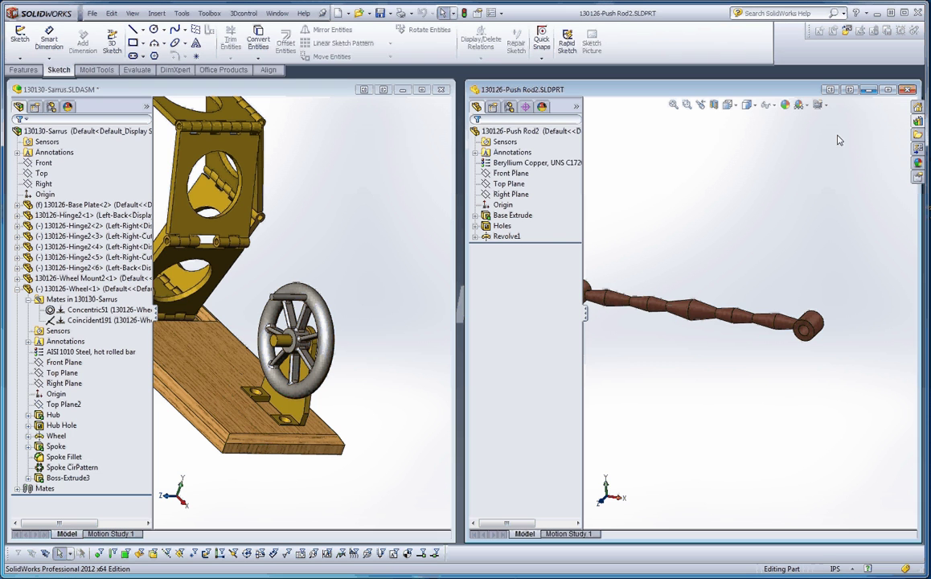
Insert the push rod into the assembly by its end hole, with a concentric mate to the wheel's handle
{"action": "middle_click_drag", "start_coordinate": [804, 353], "coordinate": [696, 424]}
{"action": "scroll", "coordinate": [659, 418], "scroll_direction": "down", "scroll_amount": 5}
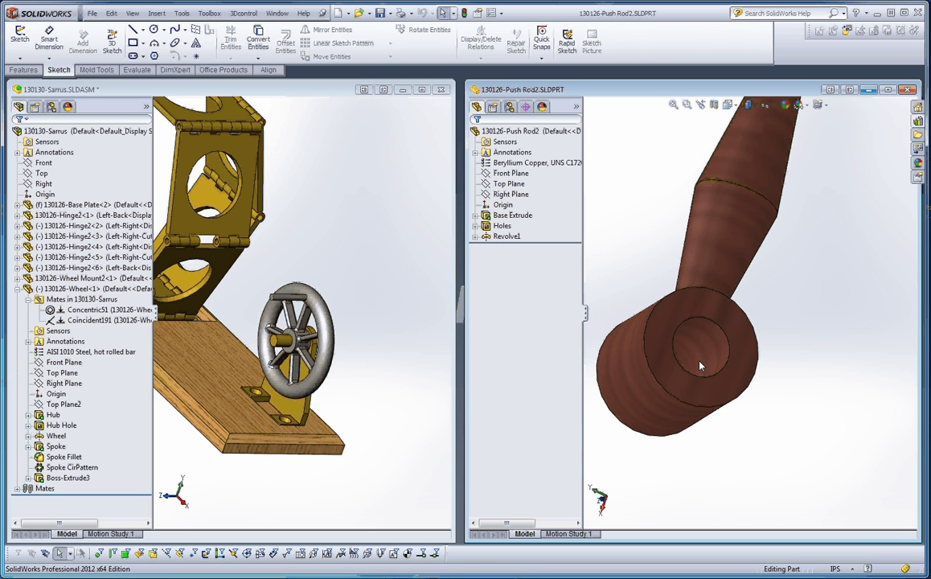
{"action": "left_click", "coordinate": [707, 353]}
{"action": "left_click", "coordinate": [740, 426]}
{"action": "left_click", "coordinate": [713, 320]}
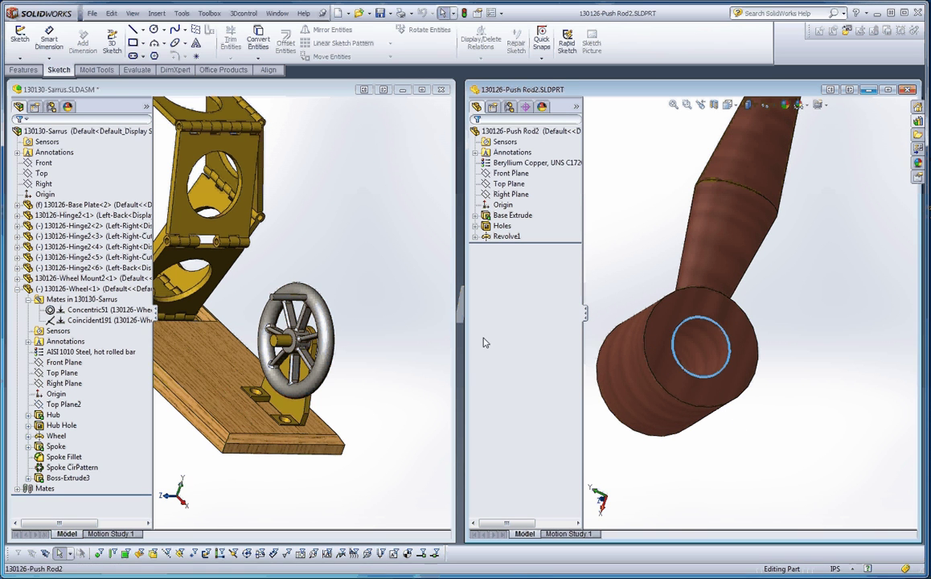
{"action": "left_click_drag", "start_coordinate": [484, 342], "coordinate": [277, 304]}
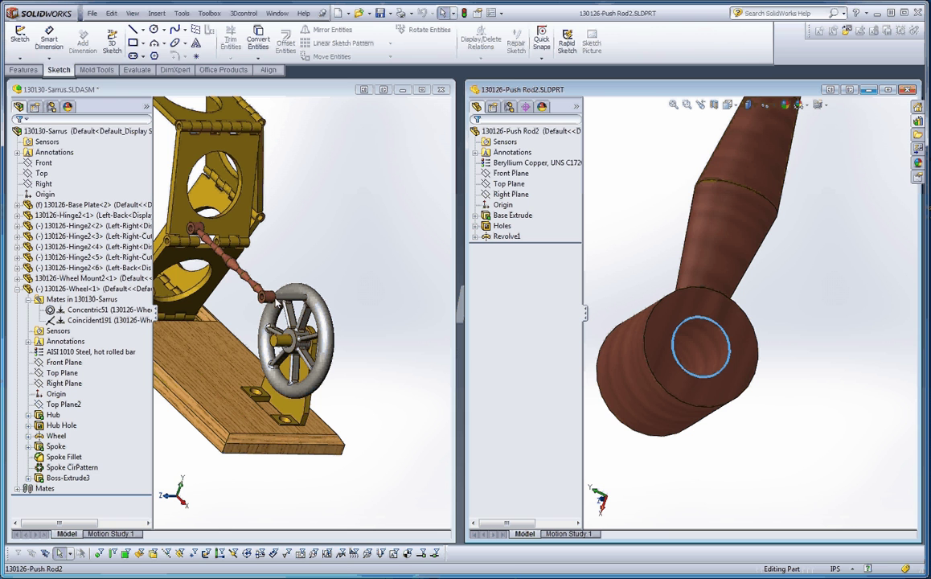
{"action": "left_click_drag", "start_coordinate": [278, 302], "coordinate": [293, 302]}
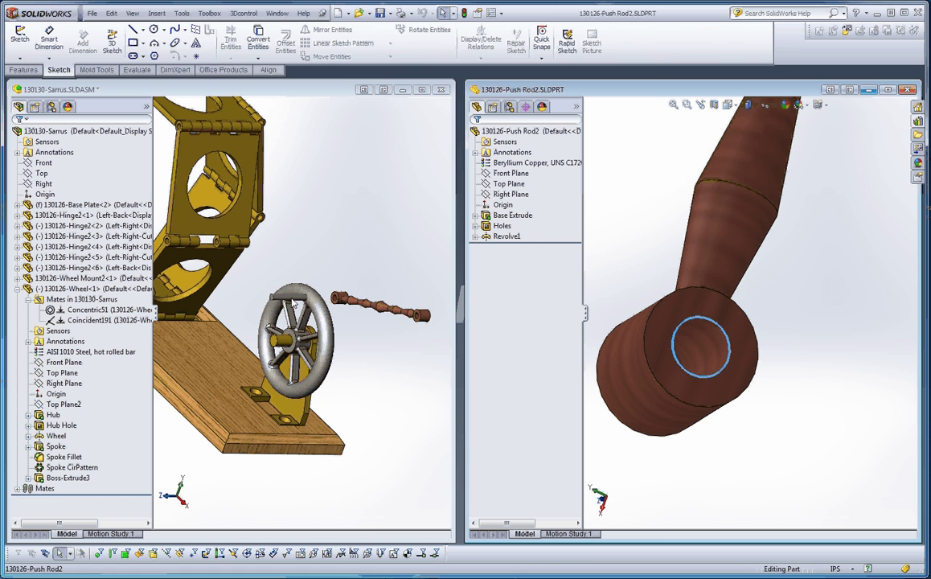
{"action": "left_click_drag", "start_coordinate": [294, 303], "coordinate": [294, 302]}
{"action": "left_click", "coordinate": [436, 284]}
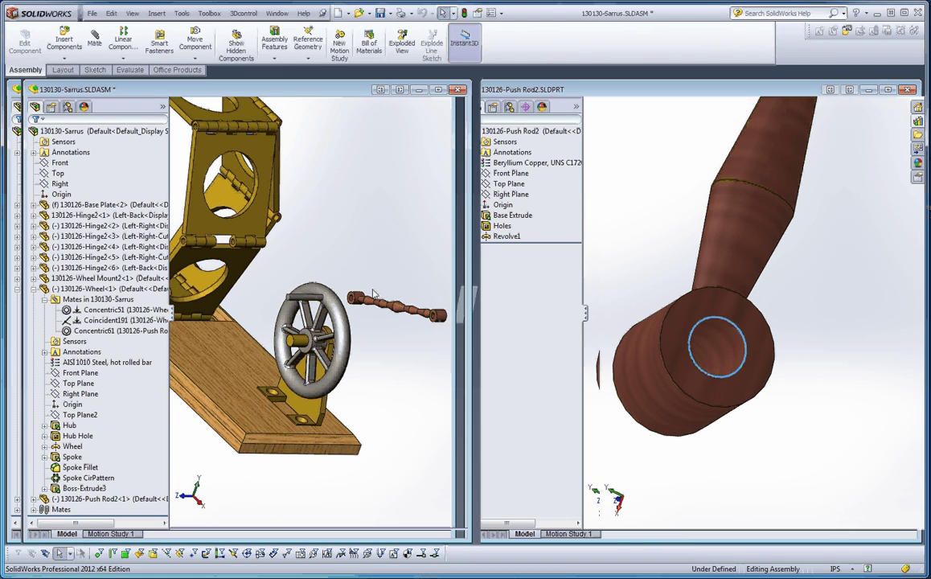
Move the push rod along its axis so that its end sits on the wheel's handle and the rod extends toward the hinges
{"action": "scroll", "coordinate": [372, 290], "scroll_direction": "down", "scroll_amount": 2}
{"action": "left_click_drag", "start_coordinate": [356, 280], "coordinate": [219, 310]}
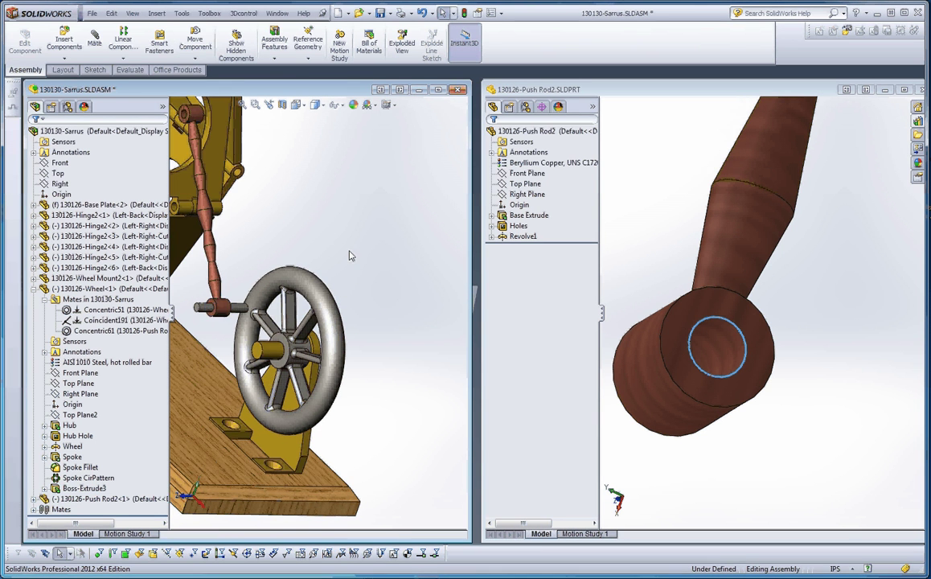
{"action": "scroll", "coordinate": [315, 228], "scroll_direction": "up", "scroll_amount": 3}
{"action": "scroll", "coordinate": [245, 271], "scroll_direction": "down", "scroll_amount": 6}
{"action": "scroll", "coordinate": [245, 271], "scroll_direction": "up", "scroll_amount": 5}
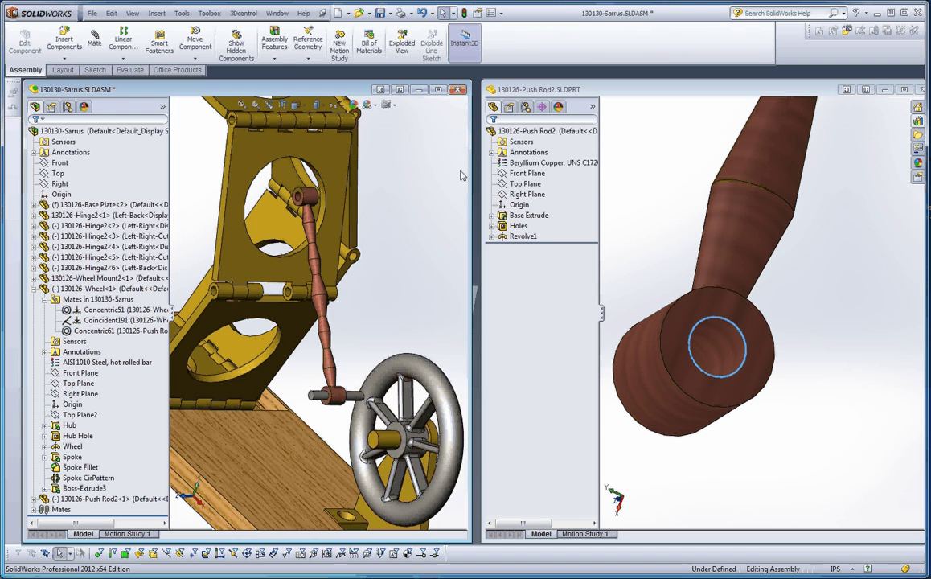
Close the push rod part and maximize the assembly window, showing the complete linkage from the wheel mount's outer side
{"action": "left_click", "coordinate": [913, 93]}
{"action": "left_click", "coordinate": [913, 93]}
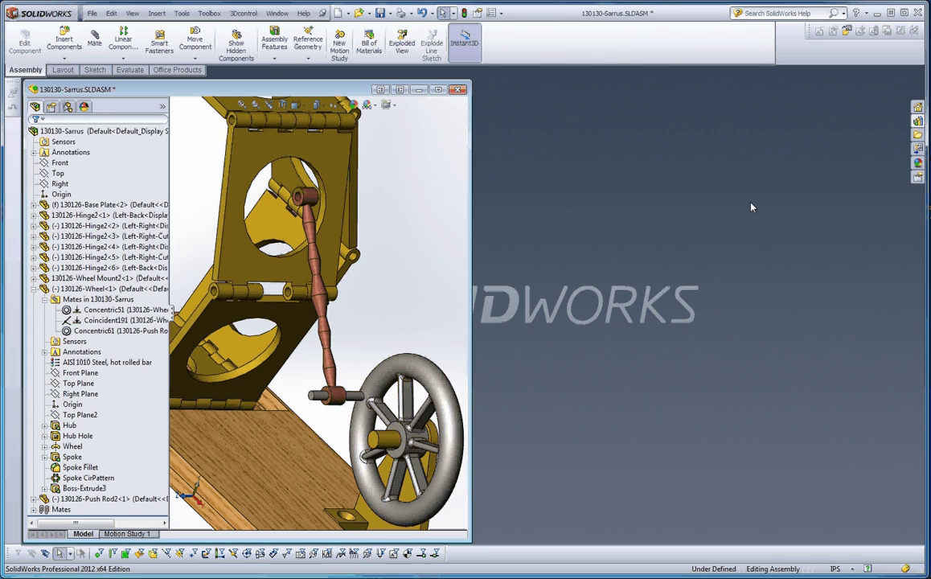
{"action": "left_click", "coordinate": [441, 92]}
{"action": "scroll", "coordinate": [541, 192], "scroll_direction": "up", "scroll_amount": 4}
{"action": "middle_click_drag", "start_coordinate": [634, 287], "coordinate": [536, 257]}
{"action": "scroll", "coordinate": [538, 262], "scroll_direction": "up", "scroll_amount": 2}
{"action": "middle_click_drag", "start_coordinate": [540, 297], "coordinate": [602, 370]}
{"action": "scroll", "coordinate": [595, 337], "scroll_direction": "down", "scroll_amount": 3}
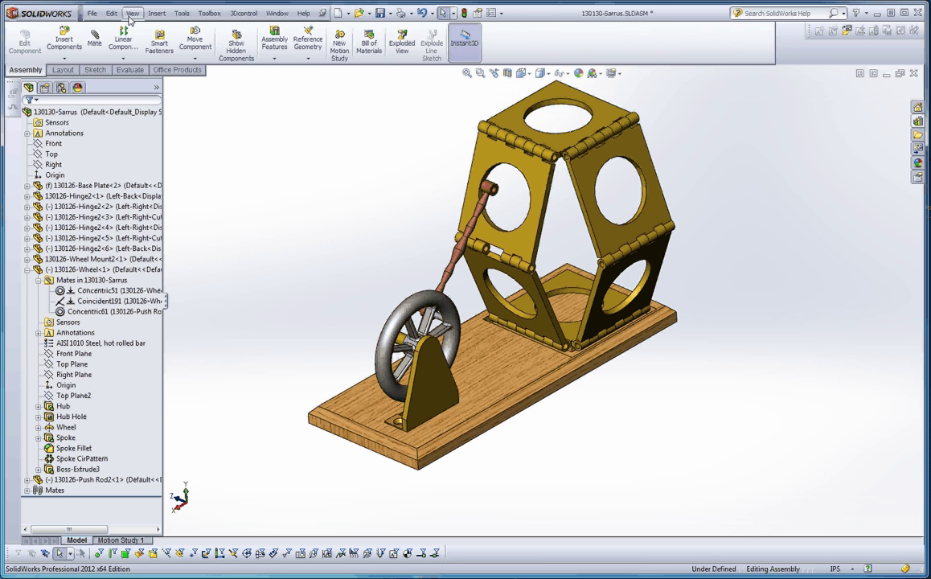
Open the part 130126-Pin2.SLDPRT and tile it side by side with the assembly
{"action": "left_click", "coordinate": [861, 75]}
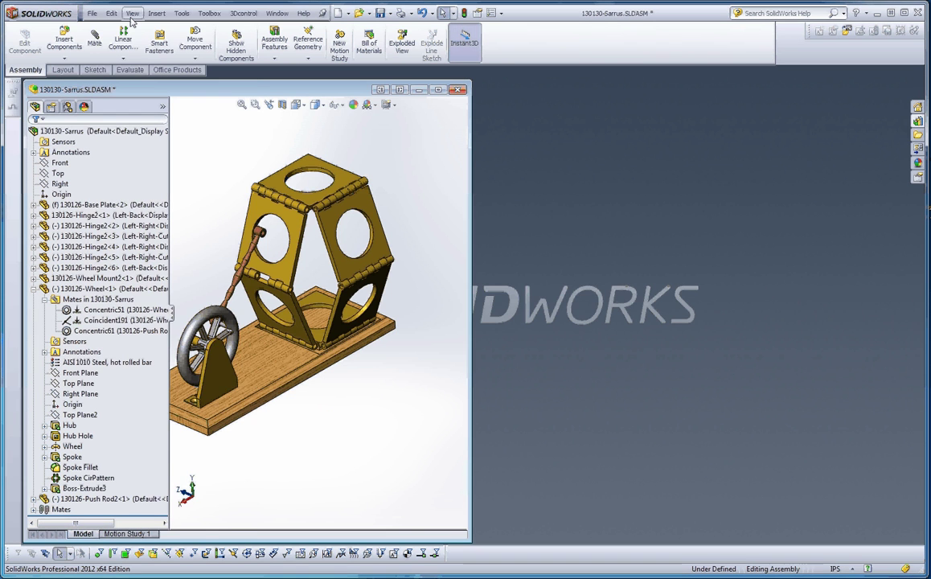
{"action": "left_click", "coordinate": [92, 14]}
{"action": "left_click", "coordinate": [452, 192]}
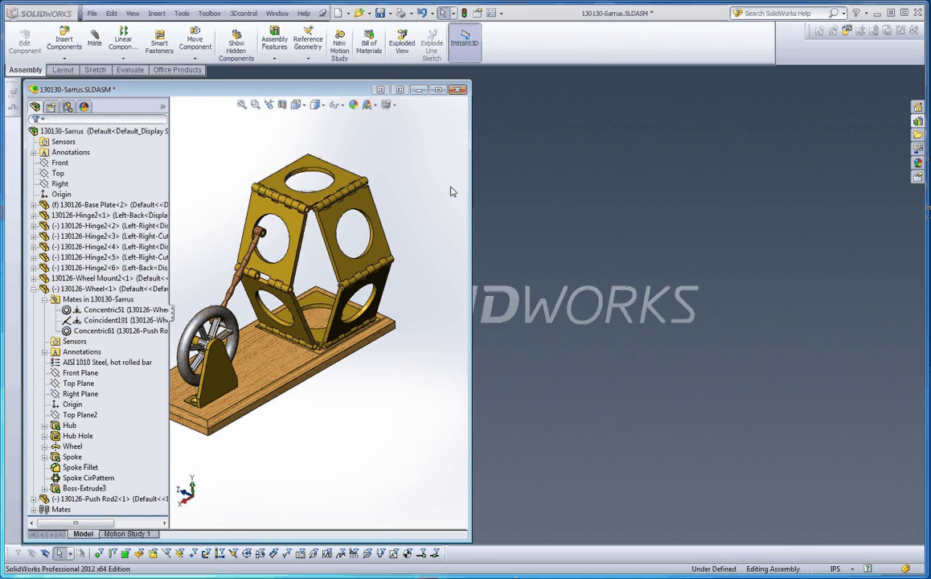
{"action": "key", "text": "ctrl+o"}
{"action": "double_click", "coordinate": [399, 242]}
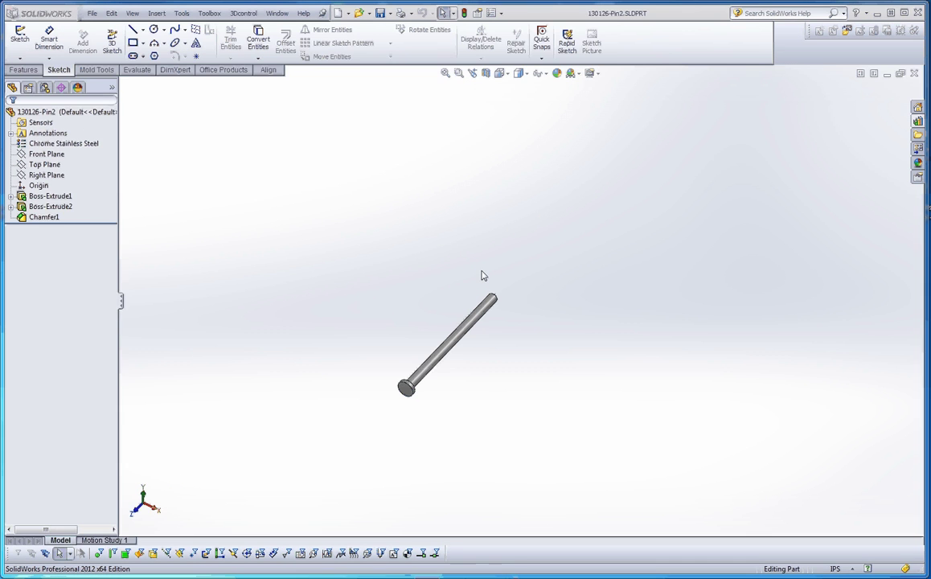
{"action": "left_click", "coordinate": [874, 74]}
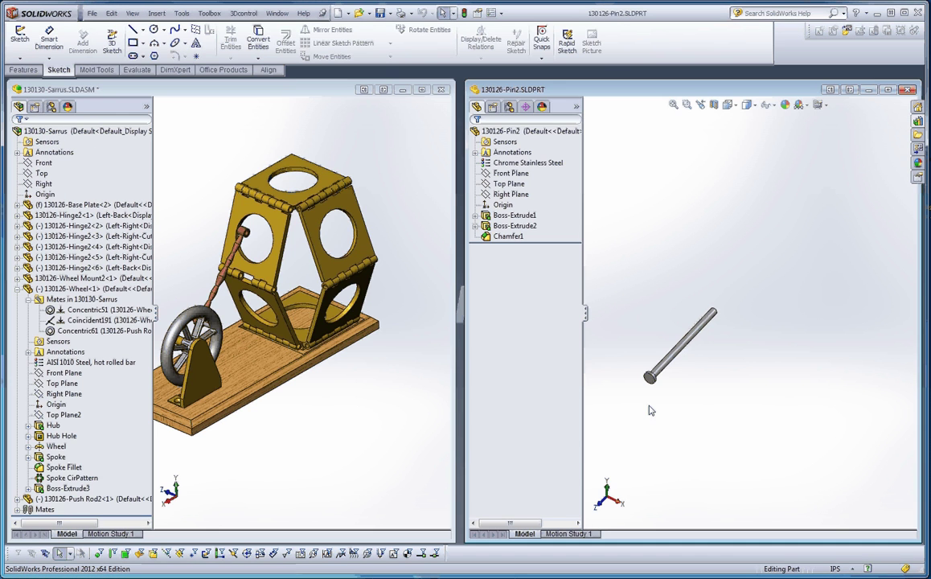
Insert pins into the front ends of both top hinges, mating each by the circular edge beneath the pin head
{"action": "scroll", "coordinate": [650, 411], "scroll_direction": "down", "scroll_amount": 5}
{"action": "middle_click_drag", "start_coordinate": [634, 398], "coordinate": [738, 281]}
{"action": "scroll", "coordinate": [735, 280], "scroll_direction": "down", "scroll_amount": 10}
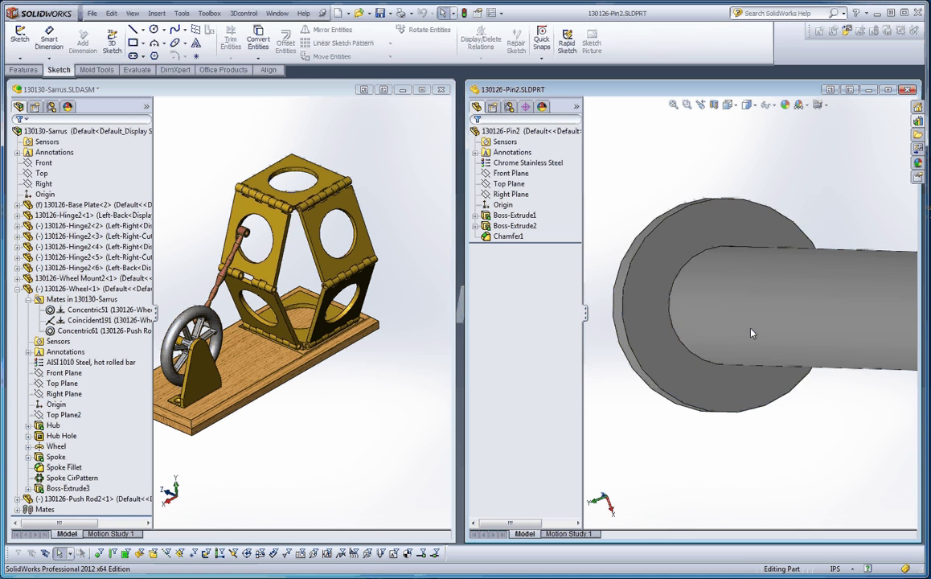
{"action": "scroll", "coordinate": [761, 326], "scroll_direction": "up", "scroll_amount": 5}
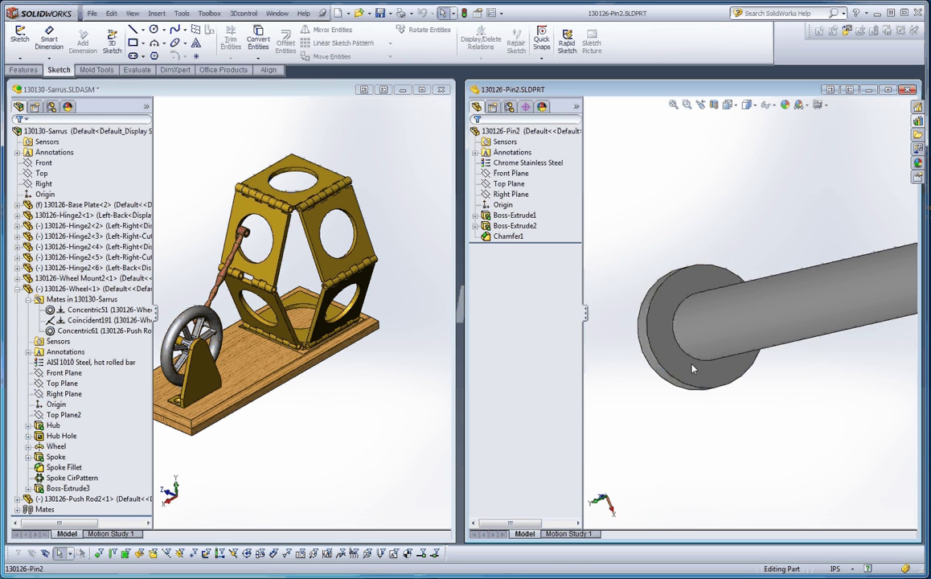
{"action": "scroll", "coordinate": [679, 338], "scroll_direction": "down", "scroll_amount": 5}
{"action": "scroll", "coordinate": [291, 200], "scroll_direction": "down", "scroll_amount": 2}
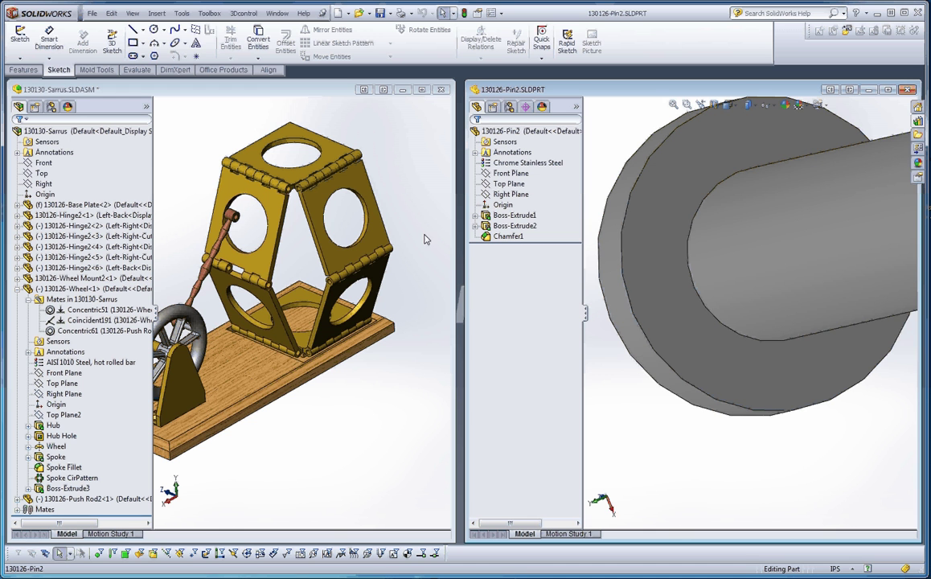
{"action": "left_click", "coordinate": [689, 267]}
{"action": "left_click_drag", "start_coordinate": [690, 266], "coordinate": [293, 201]}
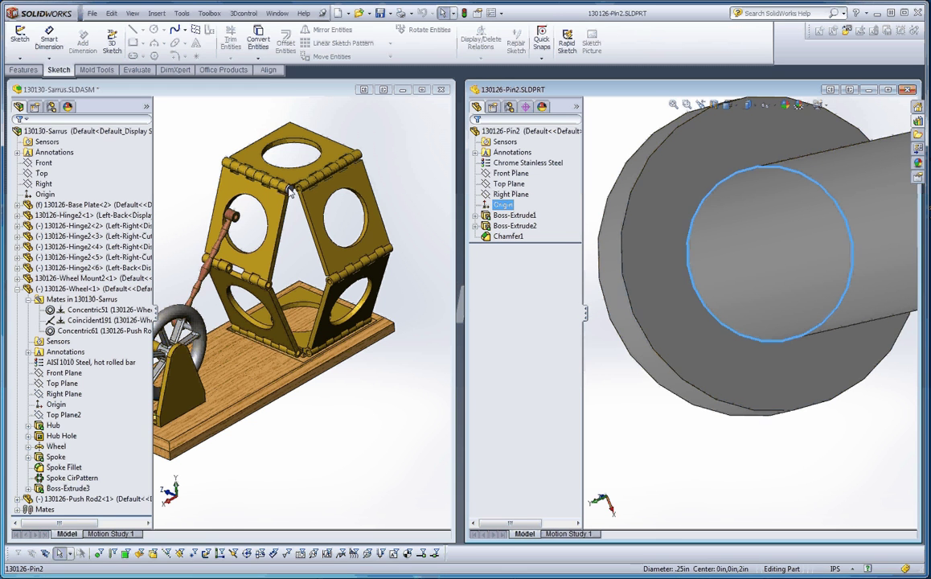
{"action": "left_click_drag", "start_coordinate": [703, 273], "coordinate": [294, 188]}
Insert pins into the front ends of both middle hinges by the circular edge beneath the pin head
{"action": "left_click_drag", "start_coordinate": [721, 312], "coordinate": [346, 283]}
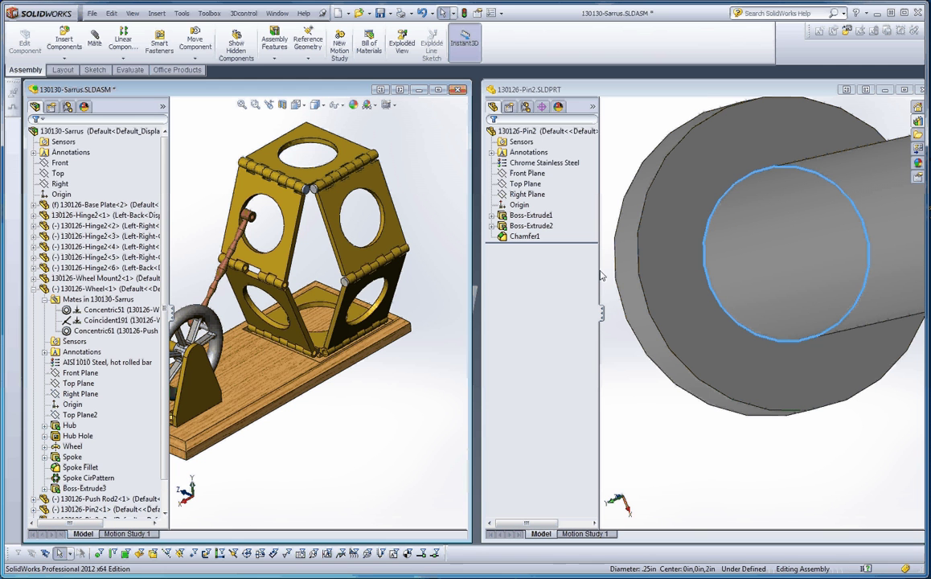
{"action": "left_click", "coordinate": [718, 304]}
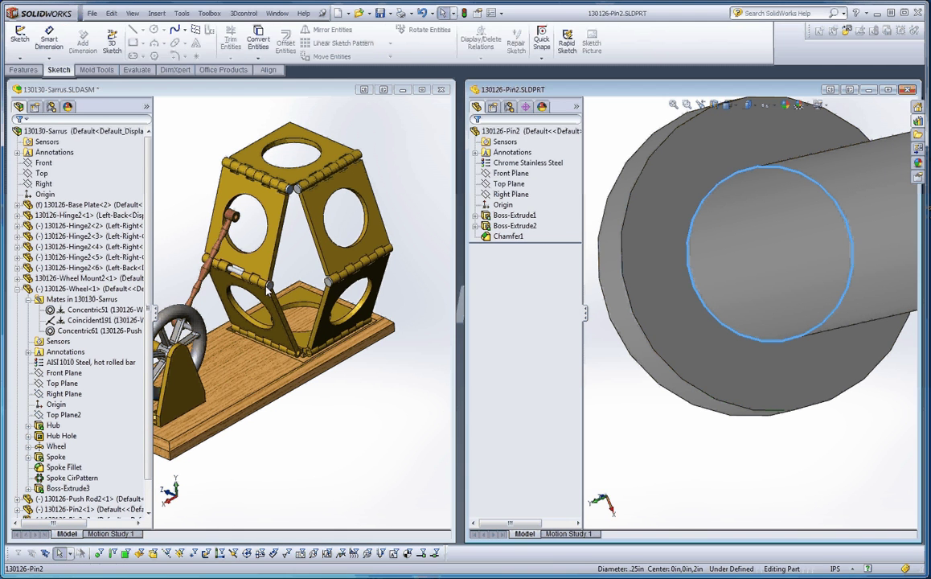
{"action": "left_click_drag", "start_coordinate": [268, 291], "coordinate": [269, 288]}
Insert a pin into the base-level hinge farther from the wheel by the circular edge beneath its head
{"action": "left_click_drag", "start_coordinate": [713, 295], "coordinate": [308, 354]}
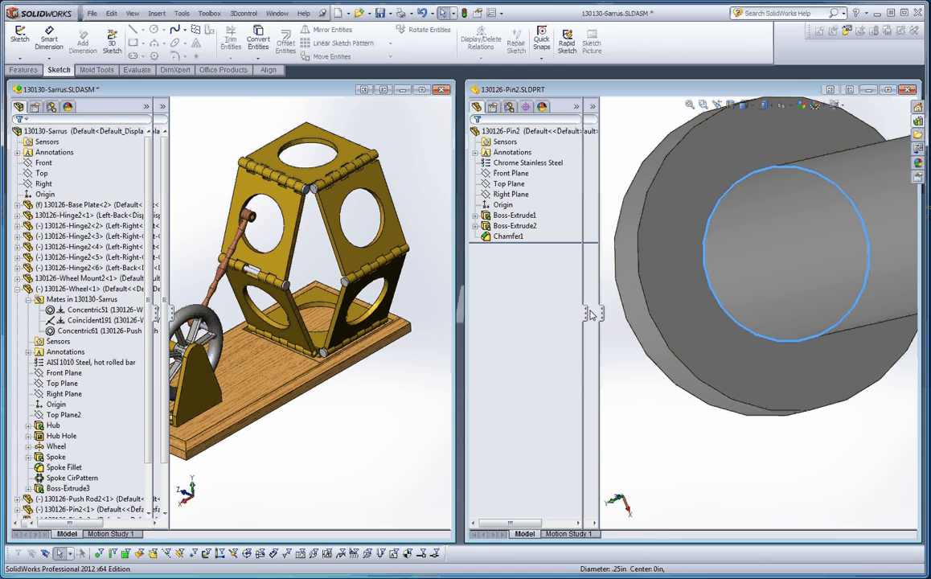
Try to insert a pin into the wheel-side base hinge and delete the loose, misplaced copy
{"action": "left_click_drag", "start_coordinate": [715, 299], "coordinate": [316, 358]}
{"action": "scroll", "coordinate": [314, 354], "scroll_direction": "down", "scroll_amount": 5}
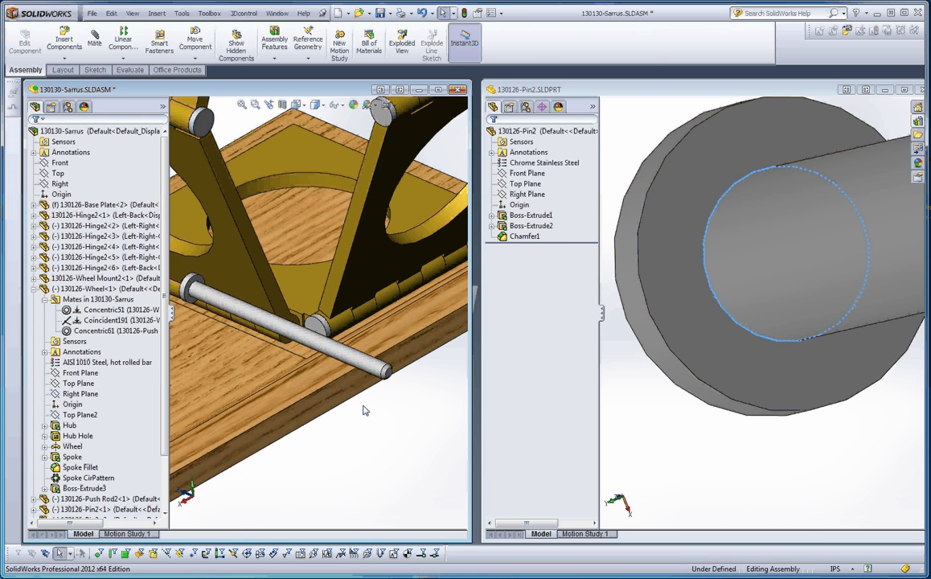
{"action": "left_click", "coordinate": [361, 366]}
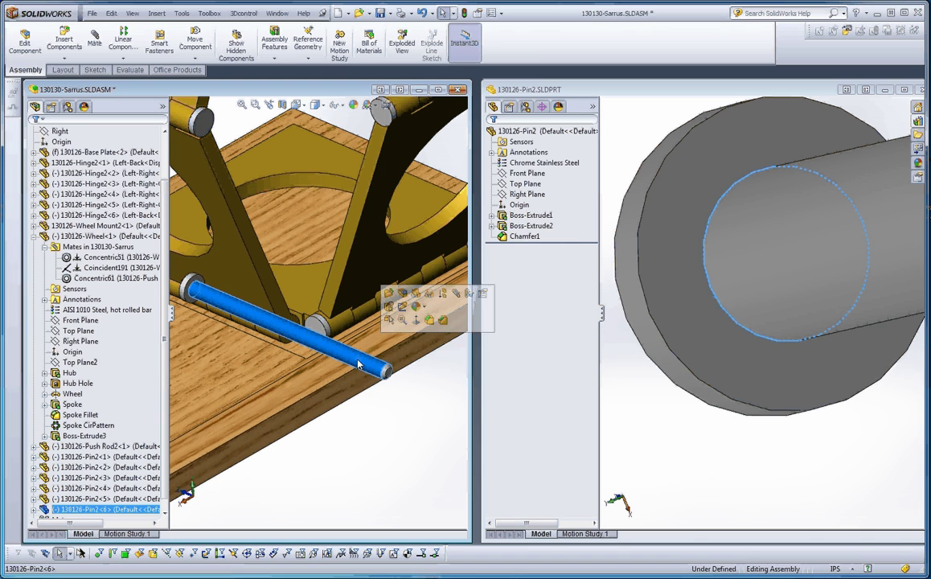
{"action": "key", "text": "Delete"}
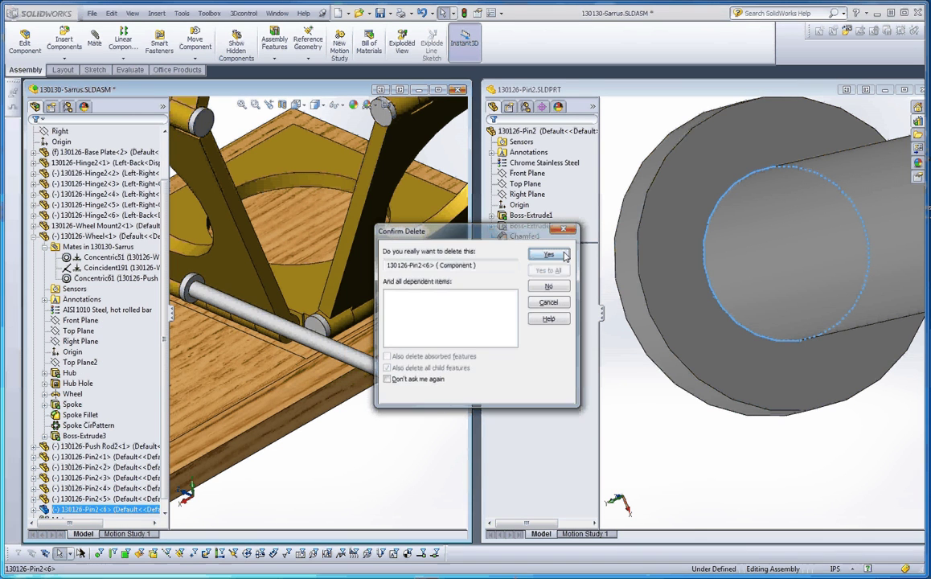
{"action": "left_click", "coordinate": [547, 255]}
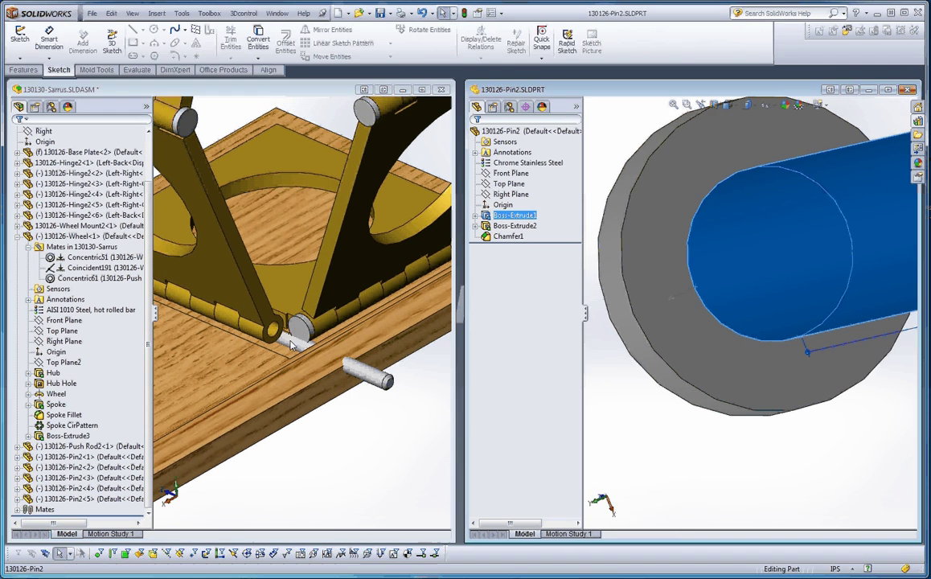
Insert a pin into the wheel-side base hinge by the circular edge beneath its head and check the pin heads
{"action": "left_click_drag", "start_coordinate": [276, 337], "coordinate": [277, 337]}
{"action": "left_click", "coordinate": [725, 330]}
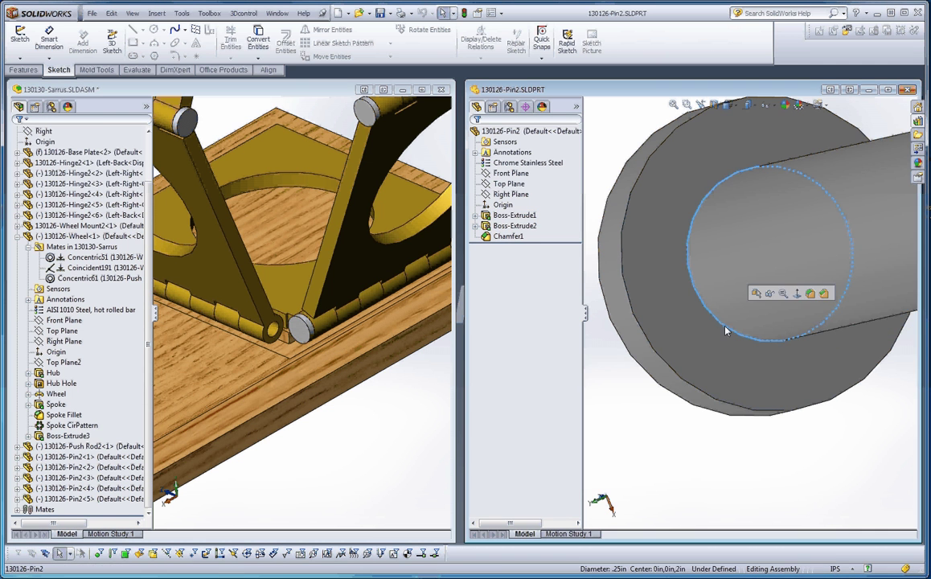
{"action": "left_click_drag", "start_coordinate": [725, 330], "coordinate": [310, 331]}
{"action": "scroll", "coordinate": [307, 327], "scroll_direction": "down", "scroll_amount": 7}
{"action": "scroll", "coordinate": [308, 324], "scroll_direction": "up", "scroll_amount": 8}
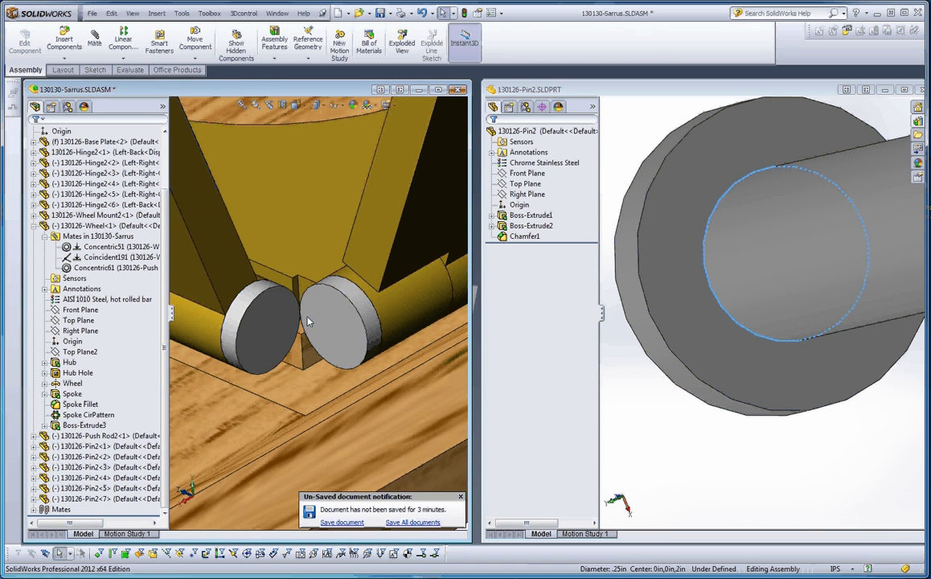
{"action": "scroll", "coordinate": [321, 336], "scroll_direction": "down", "scroll_amount": 6}
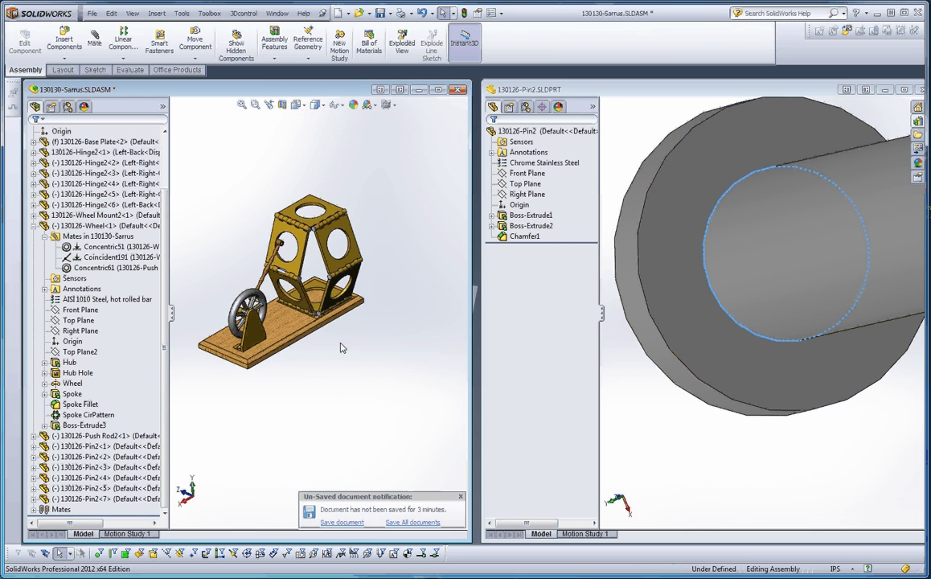
{"action": "scroll", "coordinate": [342, 337], "scroll_direction": "up", "scroll_amount": 4}
{"action": "scroll", "coordinate": [322, 306], "scroll_direction": "down", "scroll_amount": 1}
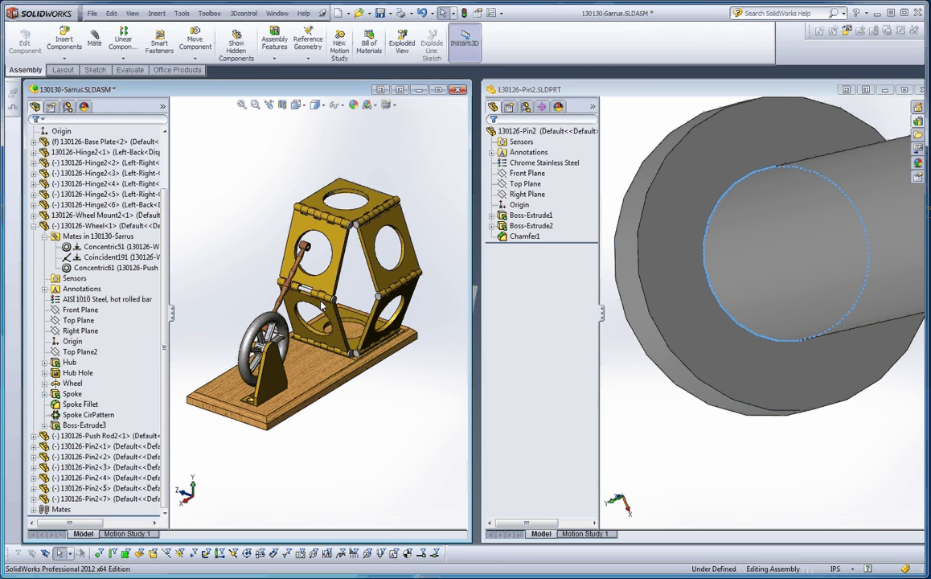
{"action": "scroll", "coordinate": [323, 307], "scroll_direction": "up", "scroll_amount": 4}
Examine the pin part along its full length, including how its Right Plane runs along the shaft
{"action": "left_click", "coordinate": [715, 435]}
{"action": "scroll", "coordinate": [789, 336], "scroll_direction": "up", "scroll_amount": 6}
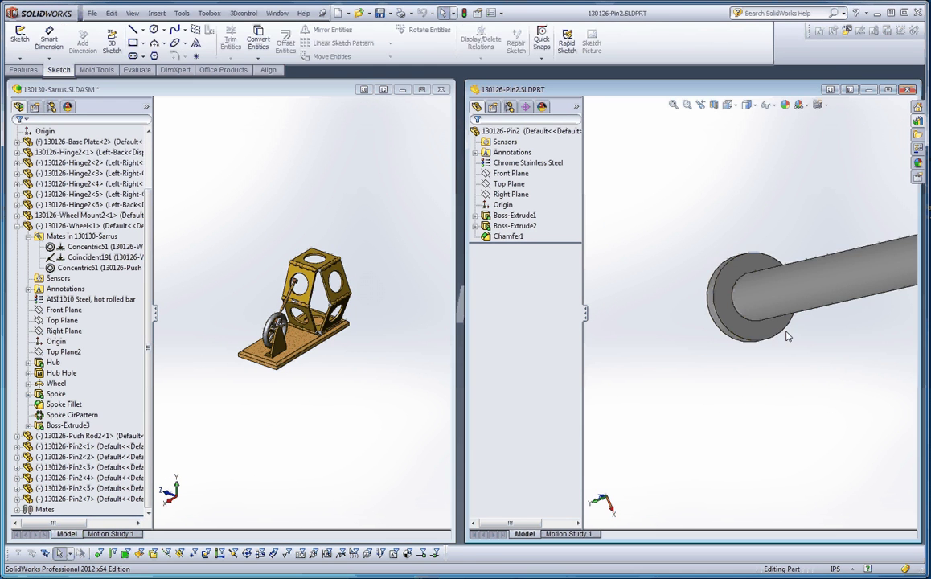
{"action": "scroll", "coordinate": [787, 336], "scroll_direction": "up", "scroll_amount": 5}
{"action": "middle_click_drag", "start_coordinate": [814, 332], "coordinate": [877, 332]}
{"action": "scroll", "coordinate": [762, 317], "scroll_direction": "up", "scroll_amount": 3}
{"action": "scroll", "coordinate": [761, 316], "scroll_direction": "down", "scroll_amount": 4}
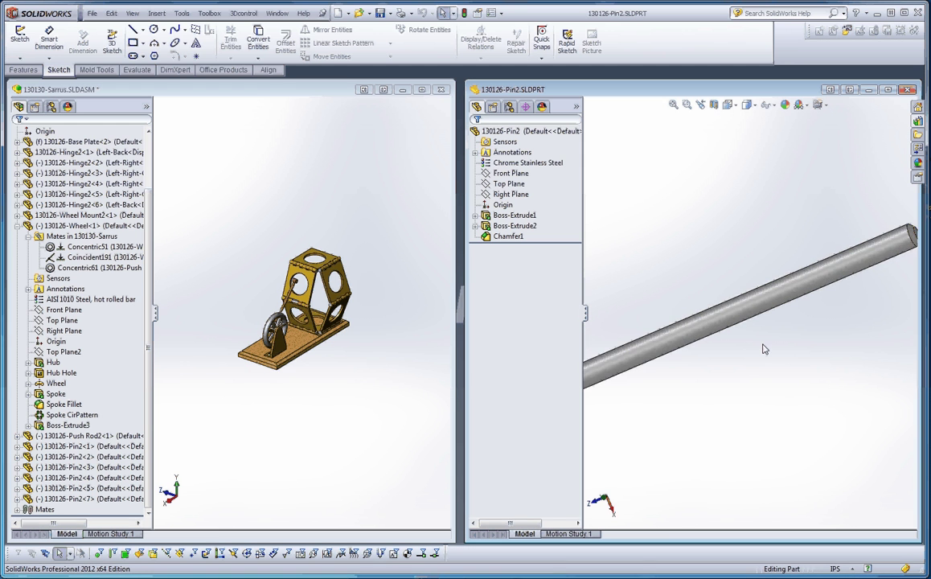
{"action": "scroll", "coordinate": [758, 342], "scroll_direction": "down", "scroll_amount": 3}
{"action": "scroll", "coordinate": [756, 342], "scroll_direction": "up", "scroll_amount": 2}
{"action": "left_click", "coordinate": [511, 194]}
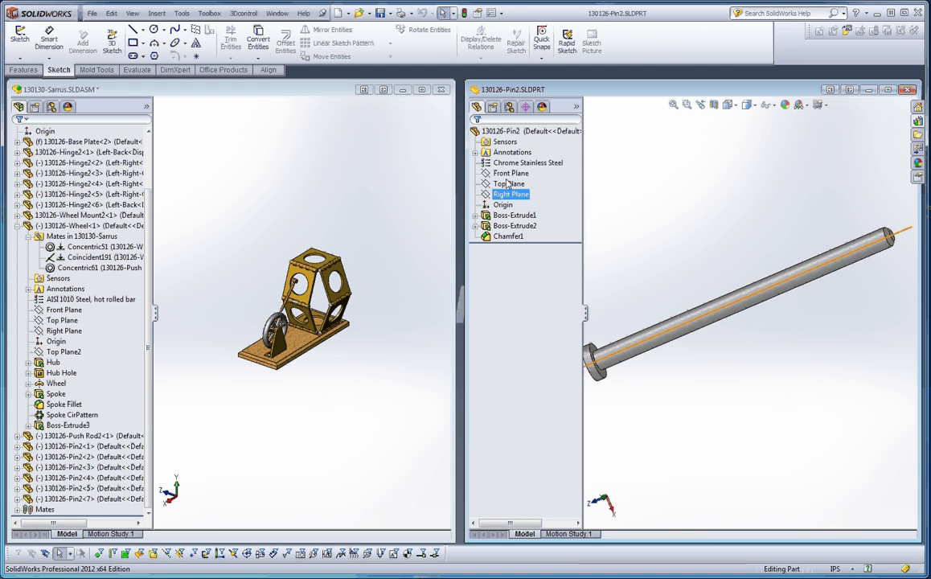
{"action": "left_click", "coordinate": [552, 224]}
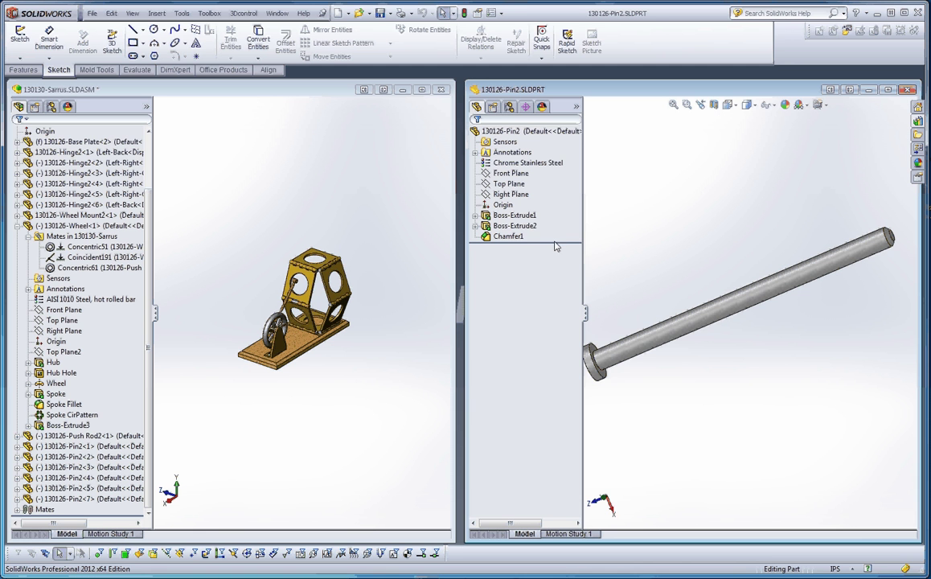
Roll the pin part back to before Boss-Extrude2 and examine where its Right and Front Planes sit on the shaft
{"action": "left_click_drag", "start_coordinate": [554, 243], "coordinate": [555, 221]}
{"action": "left_click", "coordinate": [512, 194]}
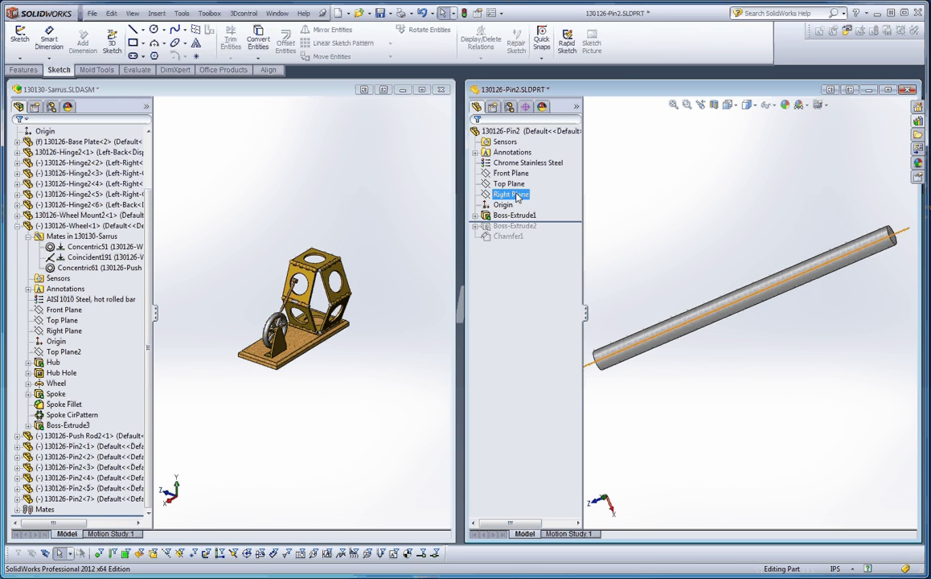
{"action": "left_click", "coordinate": [510, 173]}
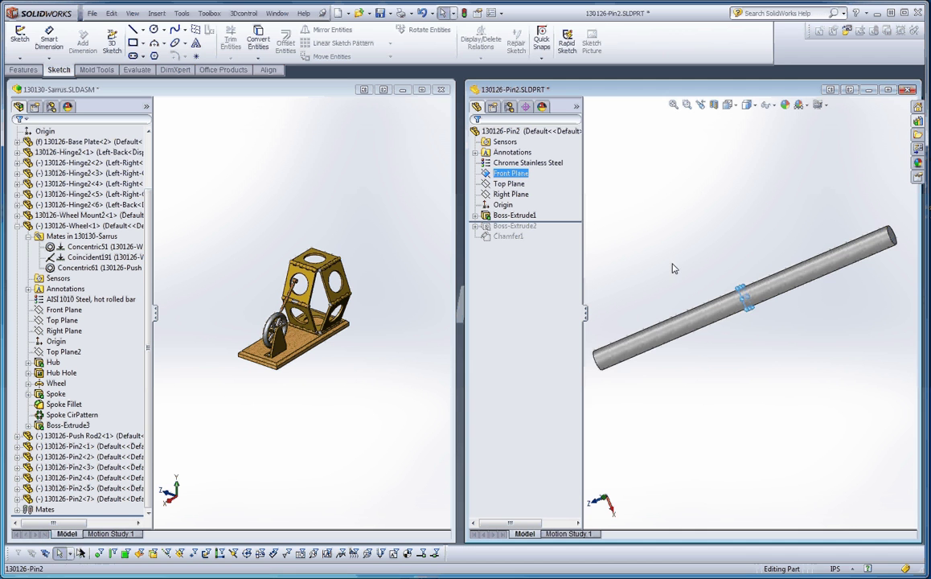
{"action": "middle_click_drag", "start_coordinate": [674, 268], "coordinate": [746, 304]}
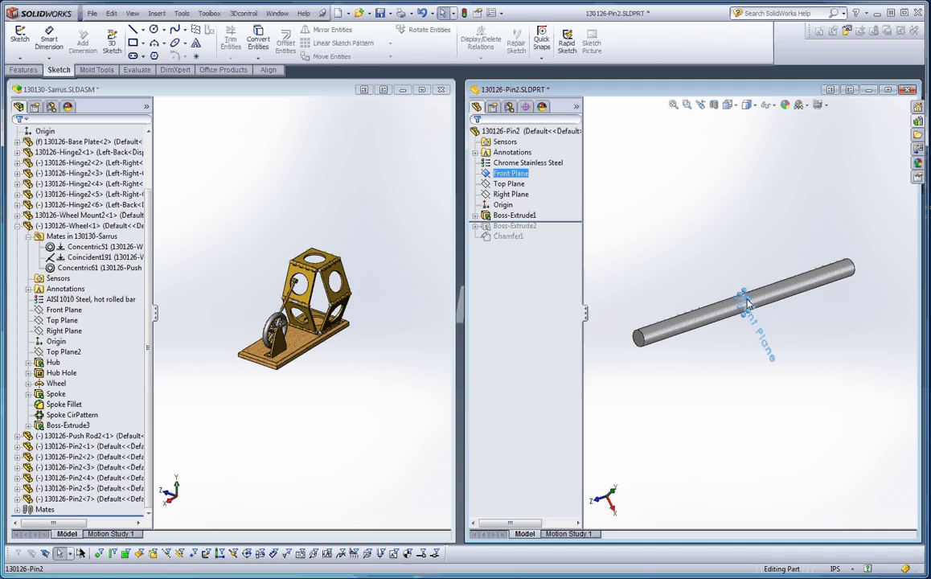
{"action": "left_click", "coordinate": [710, 273]}
Roll the pin part forward through Boss-Extrude2 and Chamfer1, inspecting the head and the chamfered tip
{"action": "left_click_drag", "start_coordinate": [561, 222], "coordinate": [565, 231]}
{"action": "left_click", "coordinate": [515, 226]}
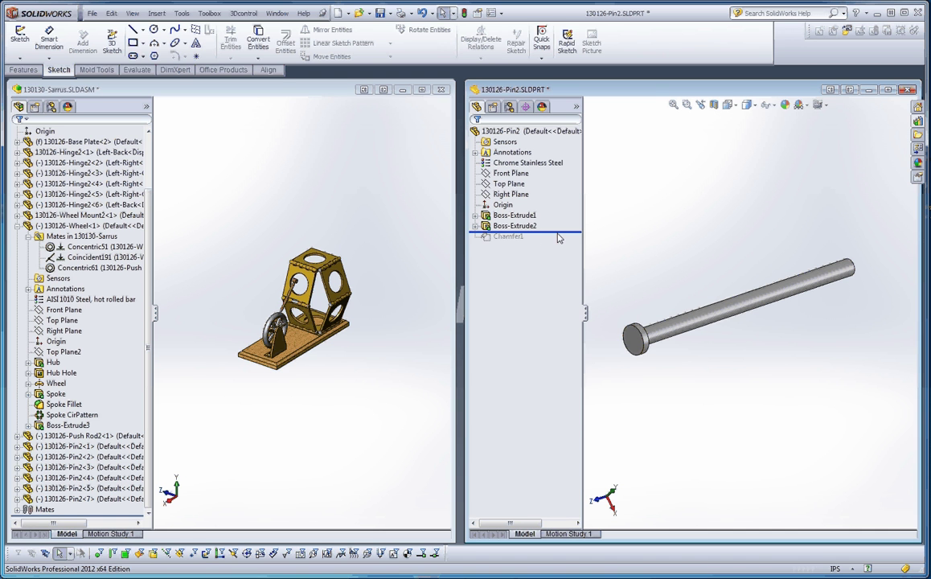
{"action": "left_click_drag", "start_coordinate": [557, 233], "coordinate": [559, 242]}
{"action": "scroll", "coordinate": [841, 274], "scroll_direction": "down", "scroll_amount": 3}
{"action": "middle_click_drag", "start_coordinate": [842, 274], "coordinate": [800, 338]}
{"action": "scroll", "coordinate": [819, 324], "scroll_direction": "up", "scroll_amount": 4}
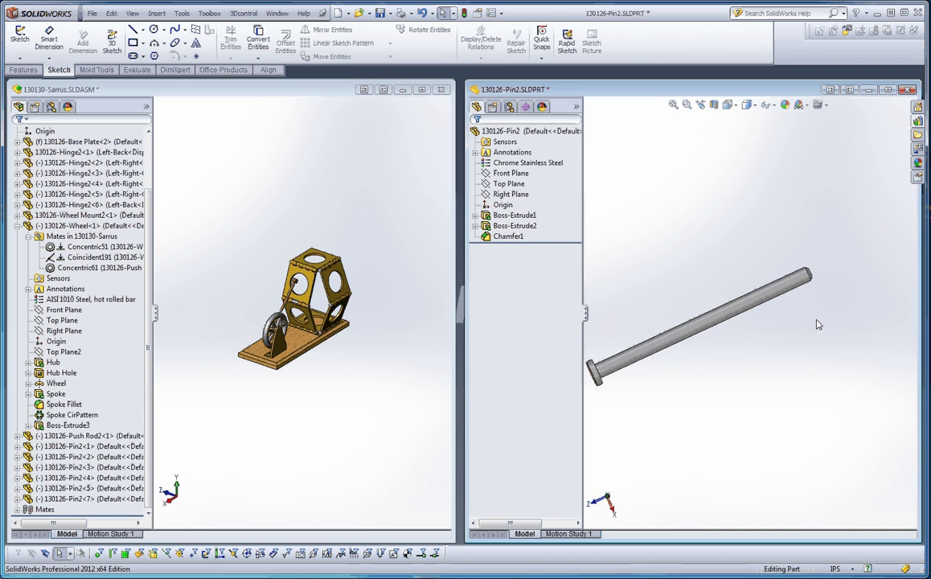
{"action": "scroll", "coordinate": [819, 324], "scroll_direction": "up", "scroll_amount": 1}
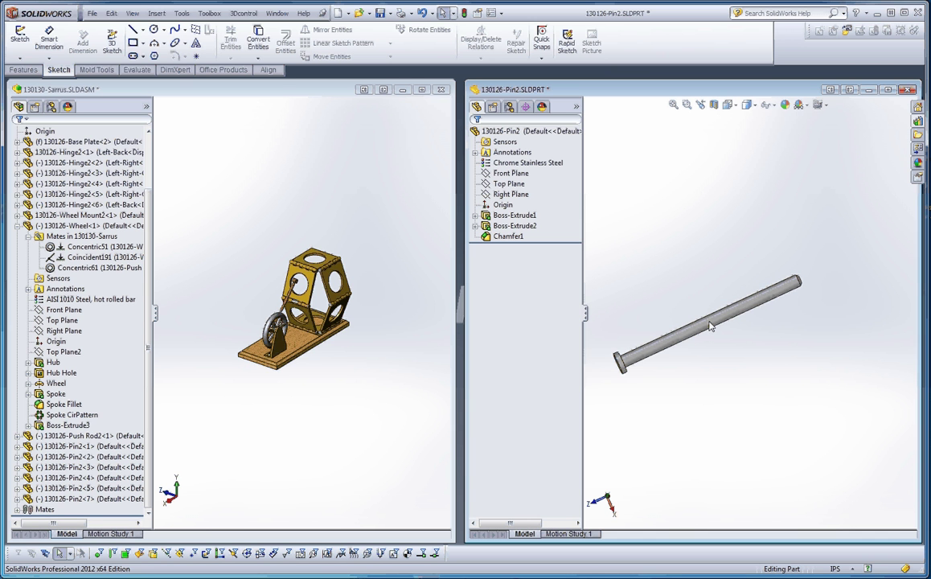
Close the pin part without saving it, keeping its changes in the assembly, and maximize the assembly window
{"action": "scroll", "coordinate": [408, 291], "scroll_direction": "down", "scroll_amount": 4}
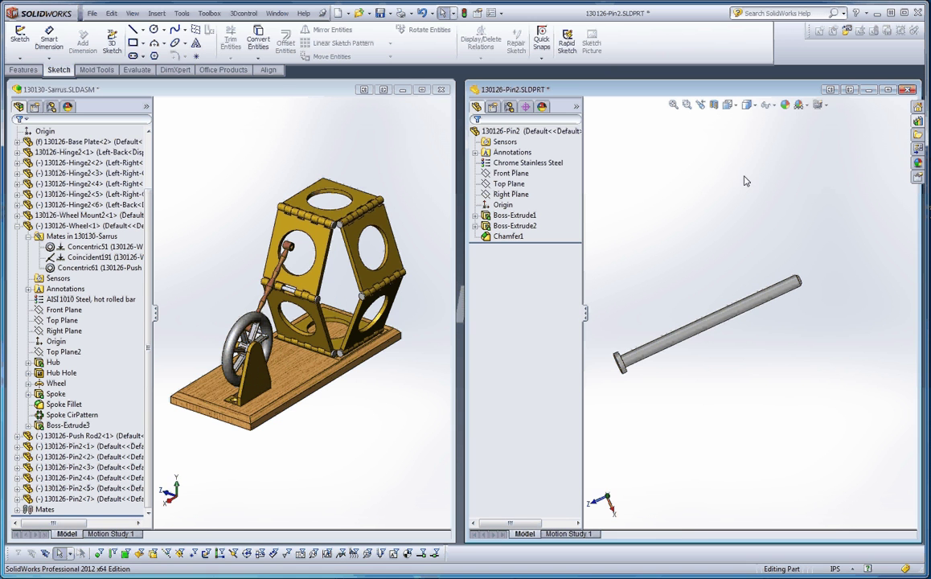
{"action": "left_click", "coordinate": [907, 89]}
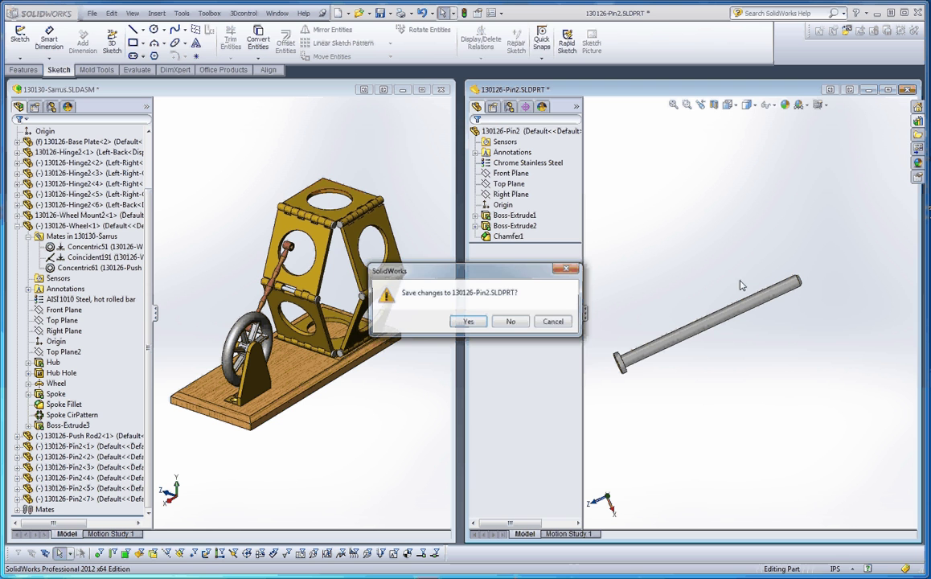
{"action": "left_click", "coordinate": [512, 322]}
{"action": "left_click", "coordinate": [475, 346]}
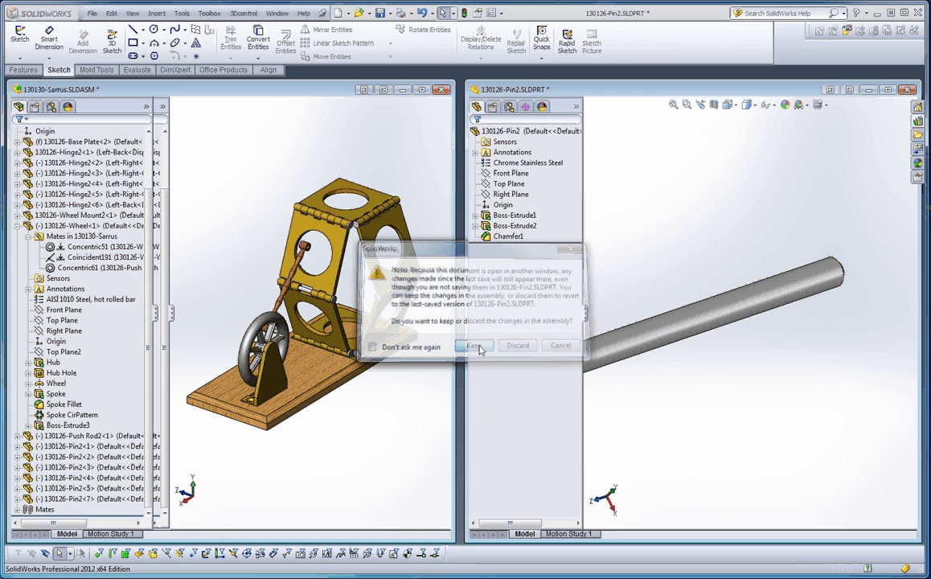
{"action": "left_click", "coordinate": [660, 171]}
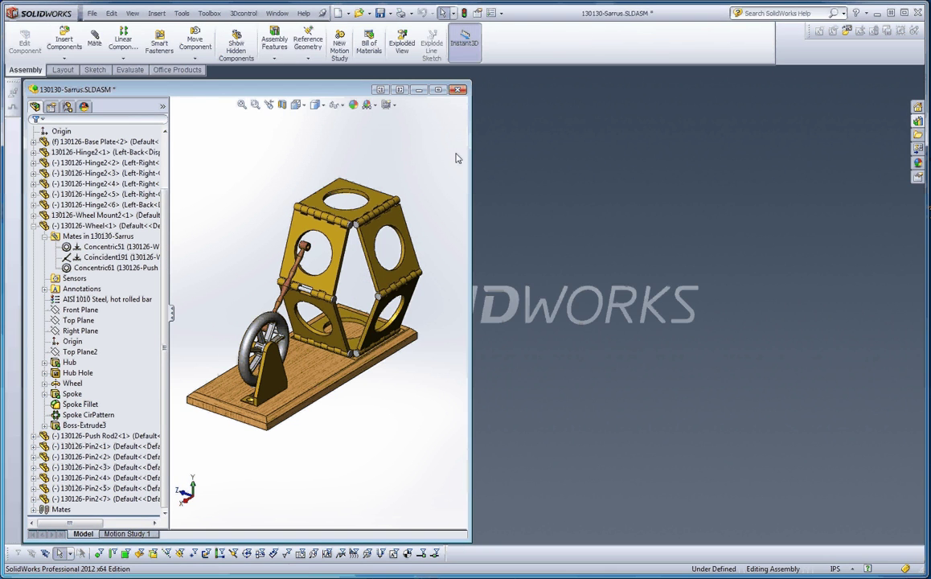
{"action": "left_click", "coordinate": [438, 90]}
{"action": "scroll", "coordinate": [554, 306], "scroll_direction": "down", "scroll_amount": 5}
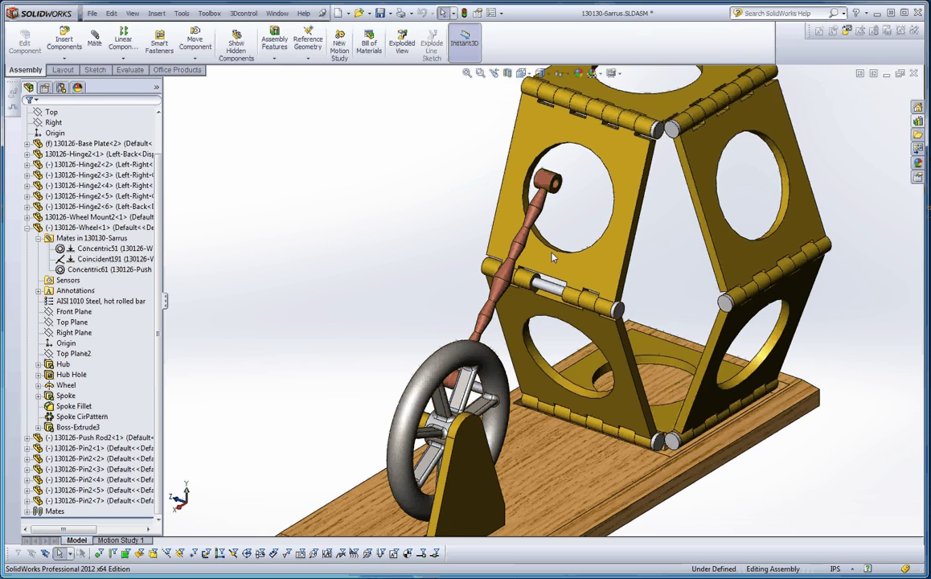
Mate the push rod's Front Plane coincident to the wheel-side middle pin's Front Plane, and the rod's free end hole concentric with that pin
{"action": "scroll", "coordinate": [554, 306], "scroll_direction": "up", "scroll_amount": 2}
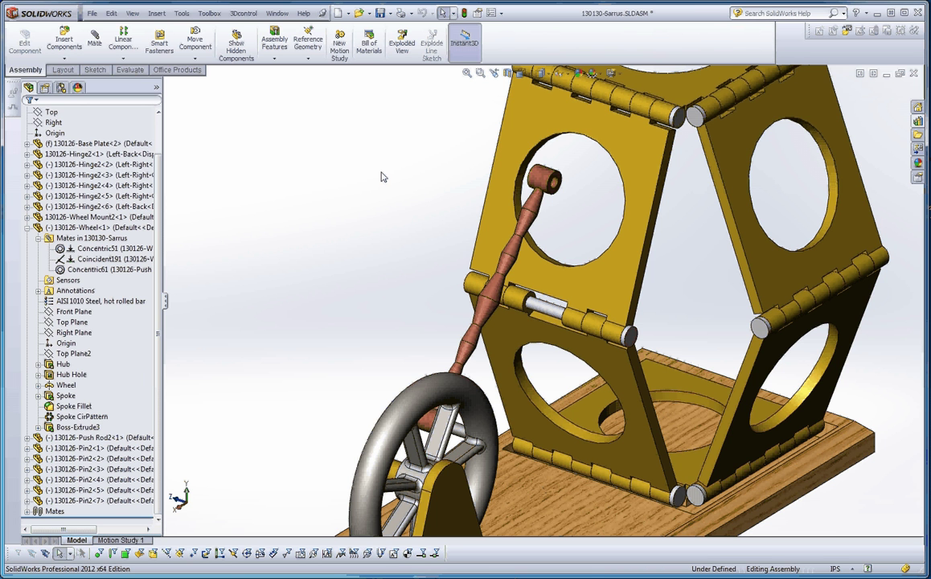
{"action": "left_click_drag", "start_coordinate": [541, 177], "coordinate": [568, 262]}
{"action": "left_click", "coordinate": [499, 288]}
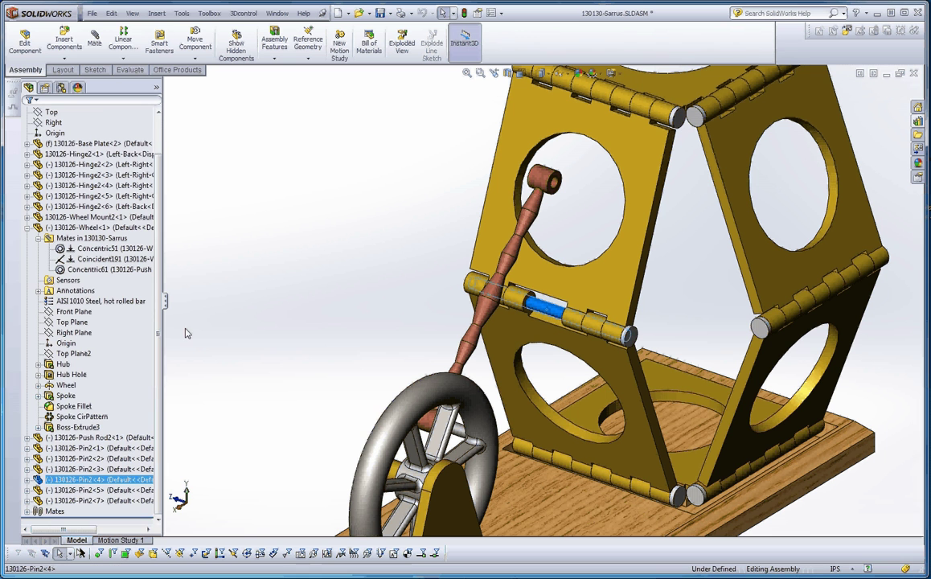
{"action": "left_click", "coordinate": [28, 480]}
{"action": "left_click", "coordinate": [88, 410]}
{"action": "left_click", "coordinate": [73, 448]}
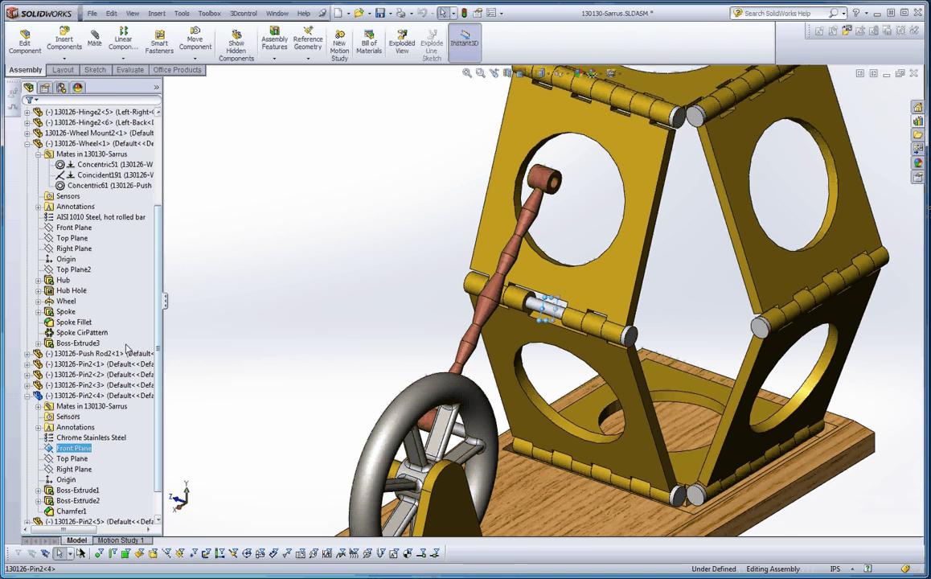
{"action": "left_click", "coordinate": [26, 354]}
{"action": "left_click", "coordinate": [74, 427]}
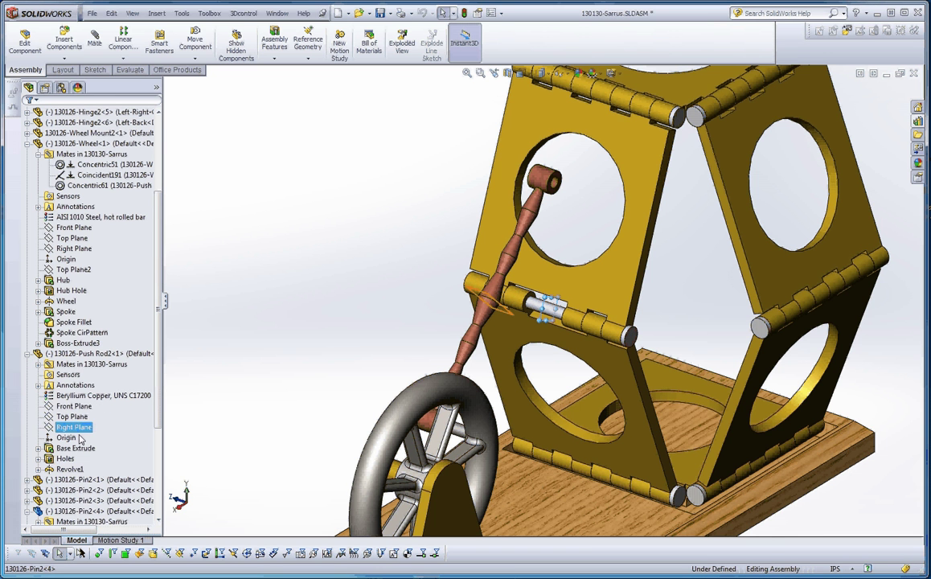
{"action": "left_click", "coordinate": [74, 406]}
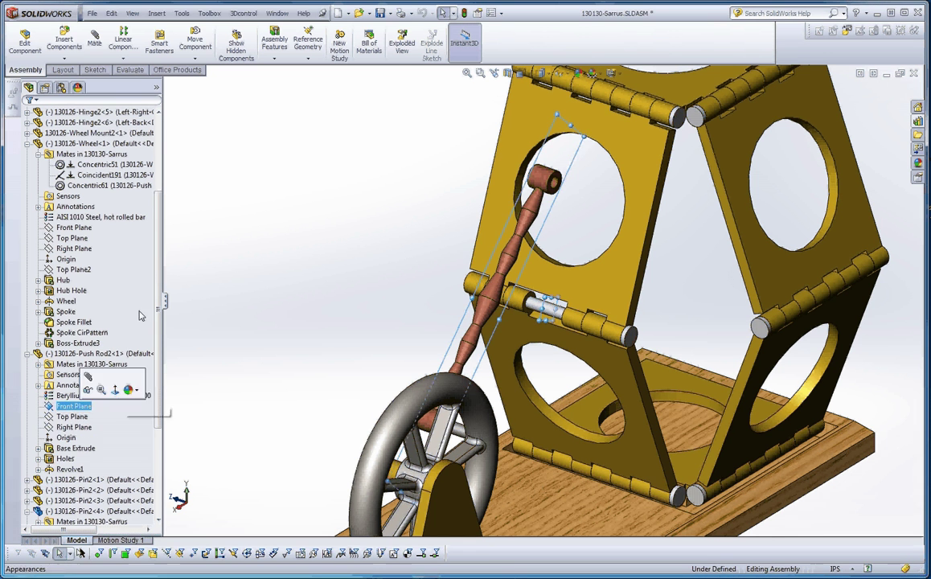
{"action": "left_click", "coordinate": [94, 36]}
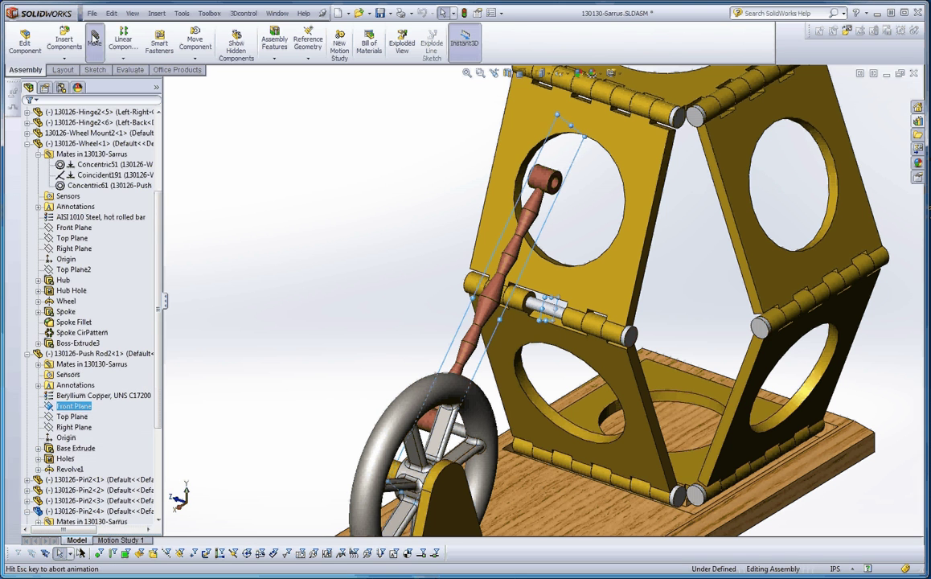
{"action": "left_click", "coordinate": [29, 117]}
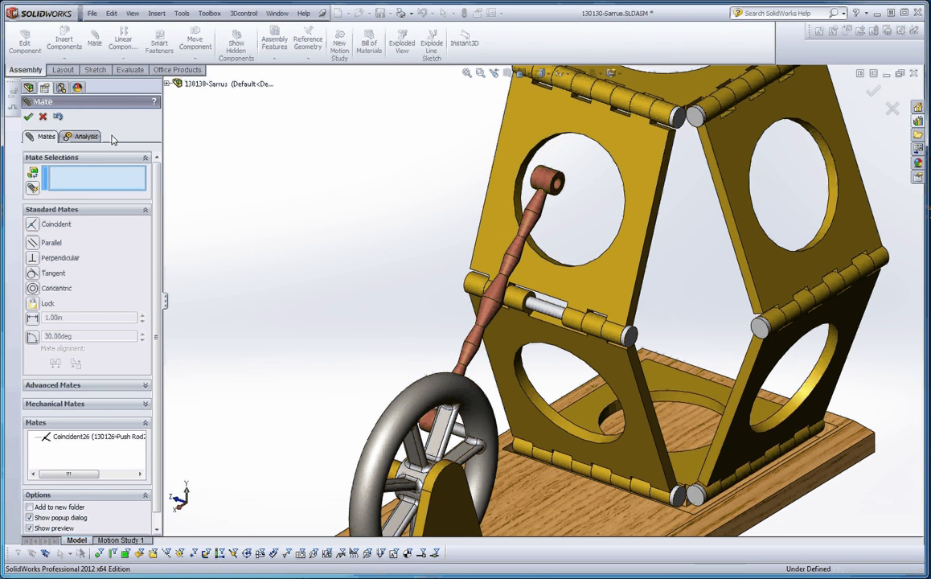
{"action": "key", "text": "Return"}
{"action": "scroll", "coordinate": [549, 202], "scroll_direction": "down", "scroll_amount": 3}
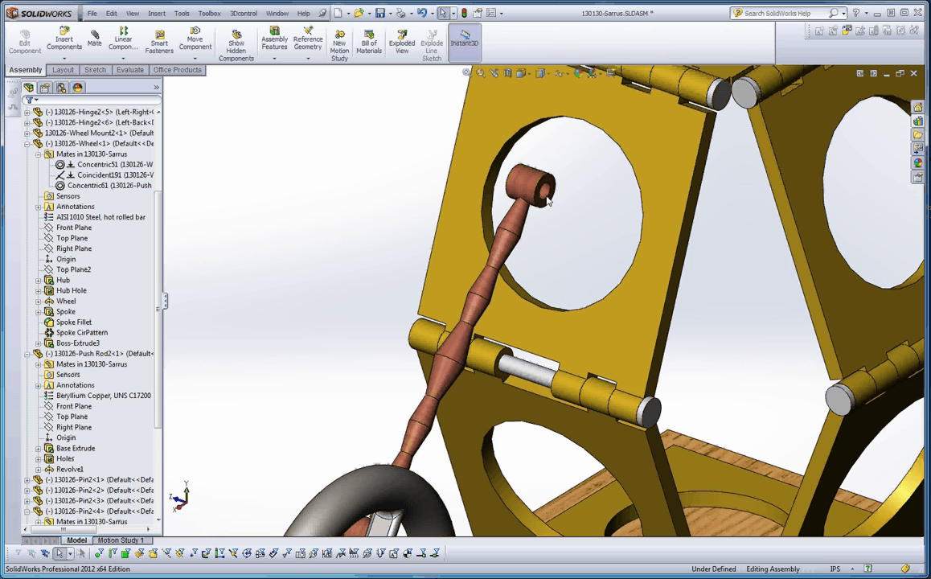
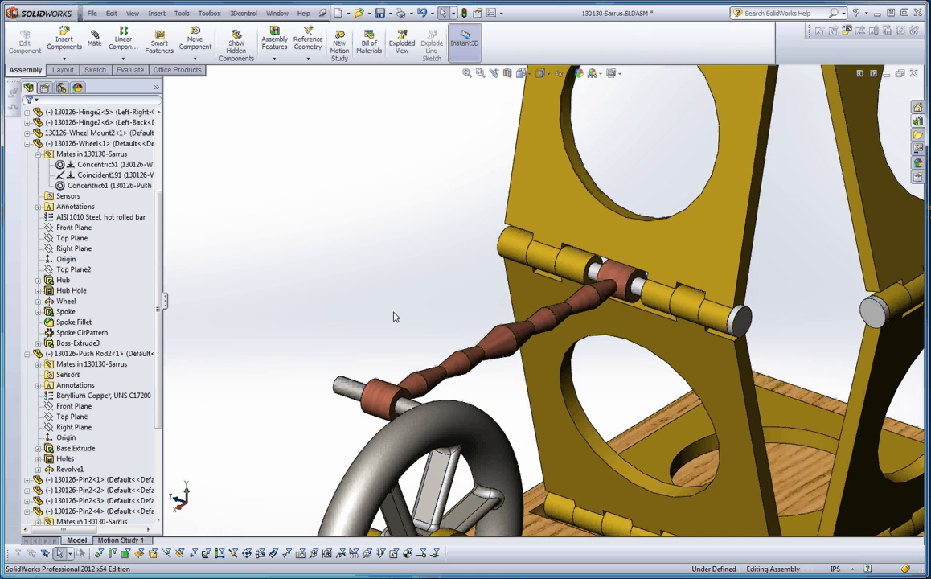
Delete the coincident mate between the push rod and the middle hinge pin
{"action": "scroll", "coordinate": [564, 277], "scroll_direction": "down", "scroll_amount": 5}
{"action": "left_click", "coordinate": [554, 265]}
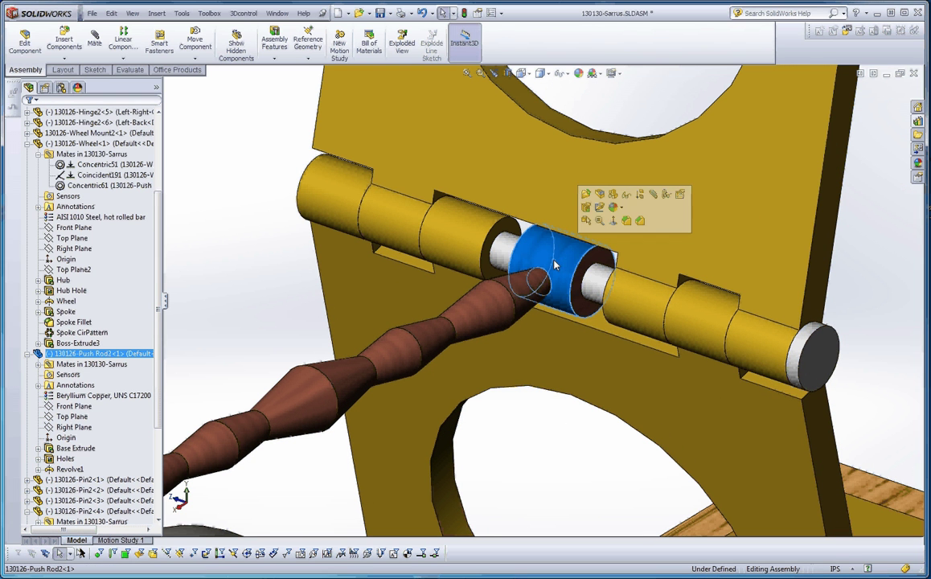
{"action": "left_click", "coordinate": [38, 365]}
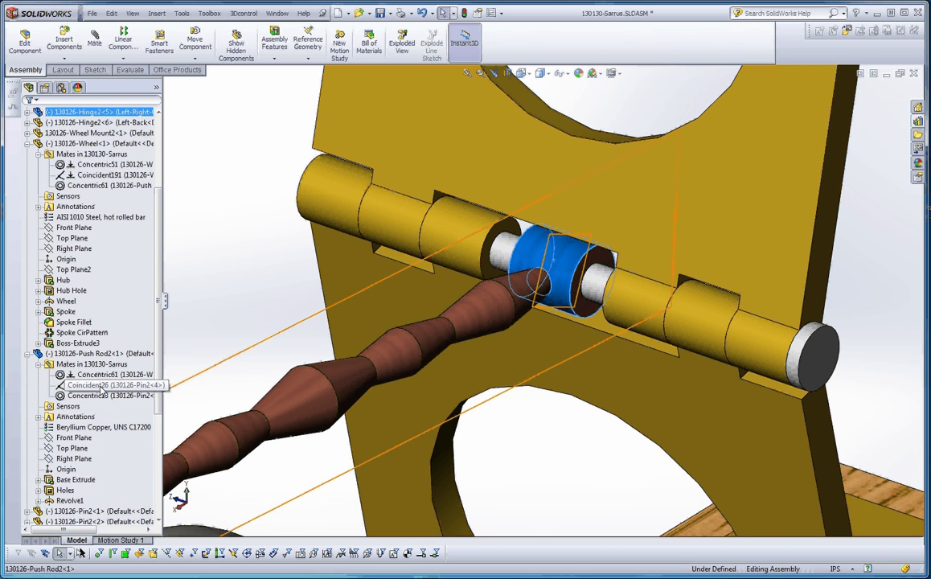
{"action": "right_click", "coordinate": [99, 385]}
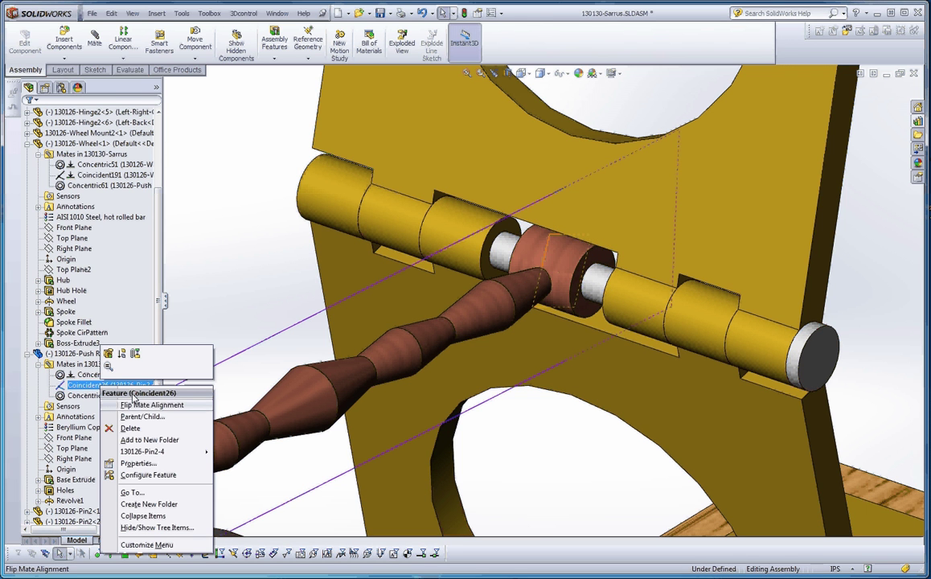
{"action": "left_click", "coordinate": [130, 428]}
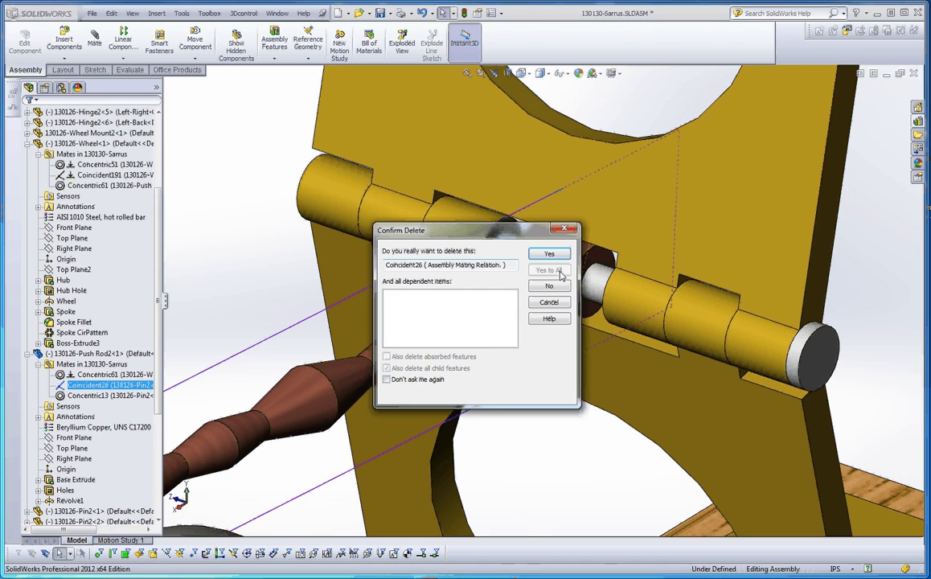
{"action": "left_click", "coordinate": [549, 254]}
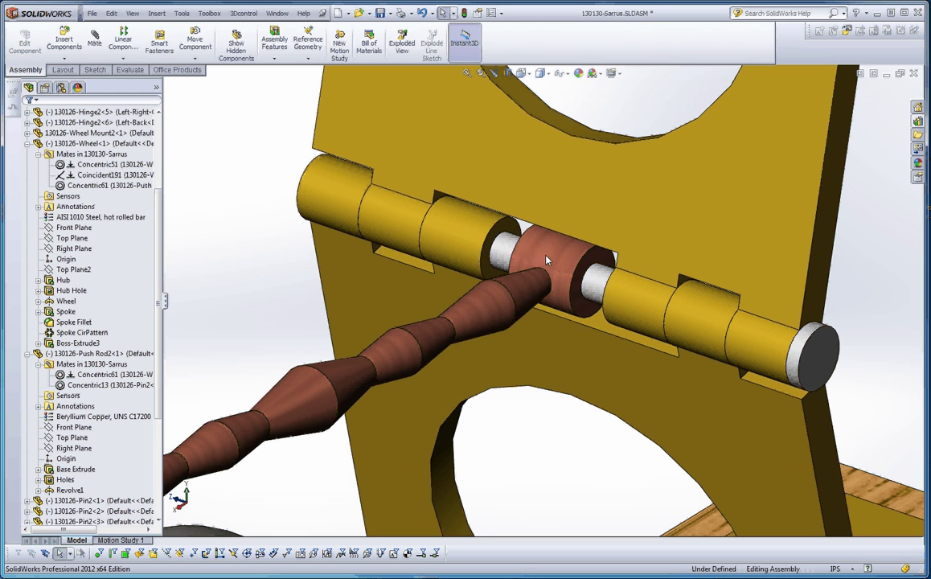
Slide the push rod along its pin and turn the wheel to test the linkage's motion
{"action": "left_click_drag", "start_coordinate": [547, 259], "coordinate": [500, 242]}
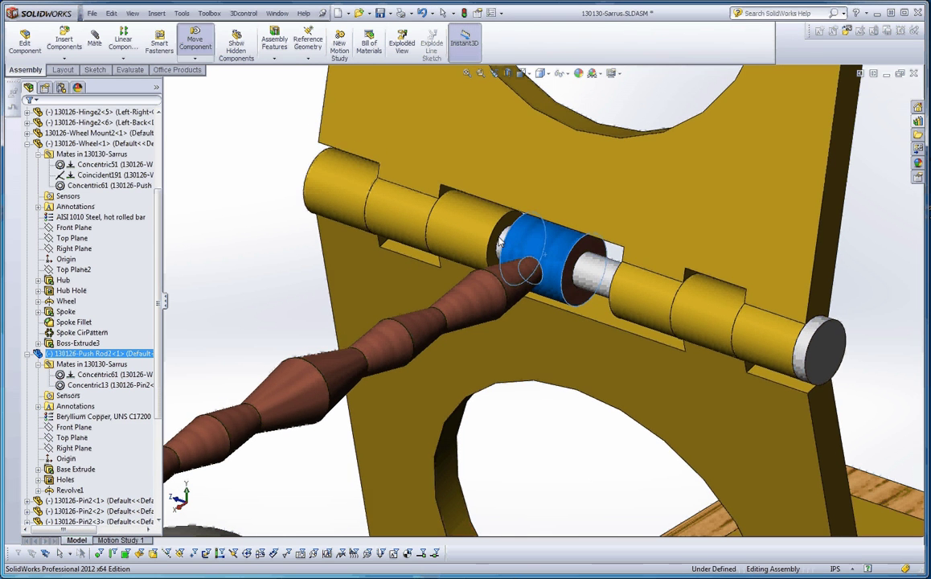
{"action": "scroll", "coordinate": [500, 242], "scroll_direction": "up", "scroll_amount": 10}
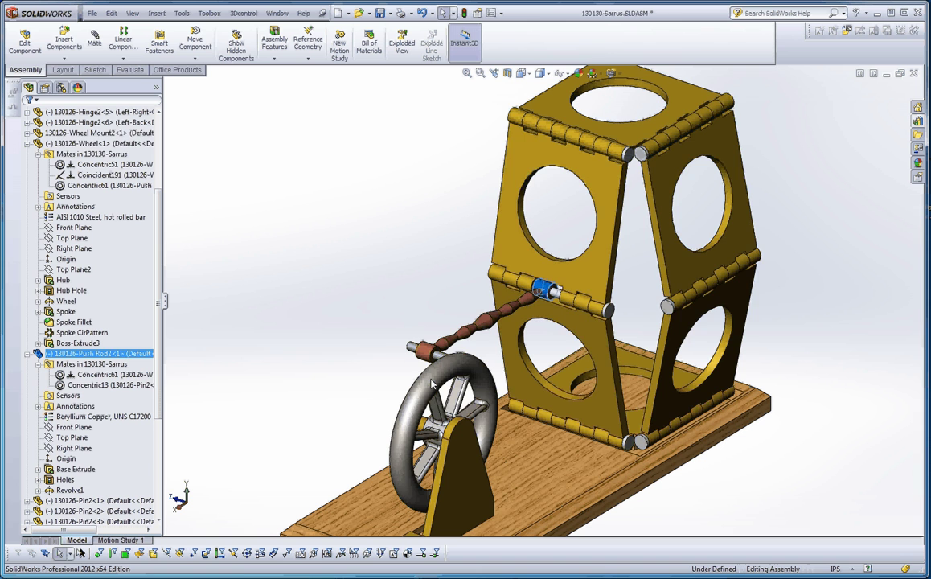
{"action": "left_click", "coordinate": [398, 437]}
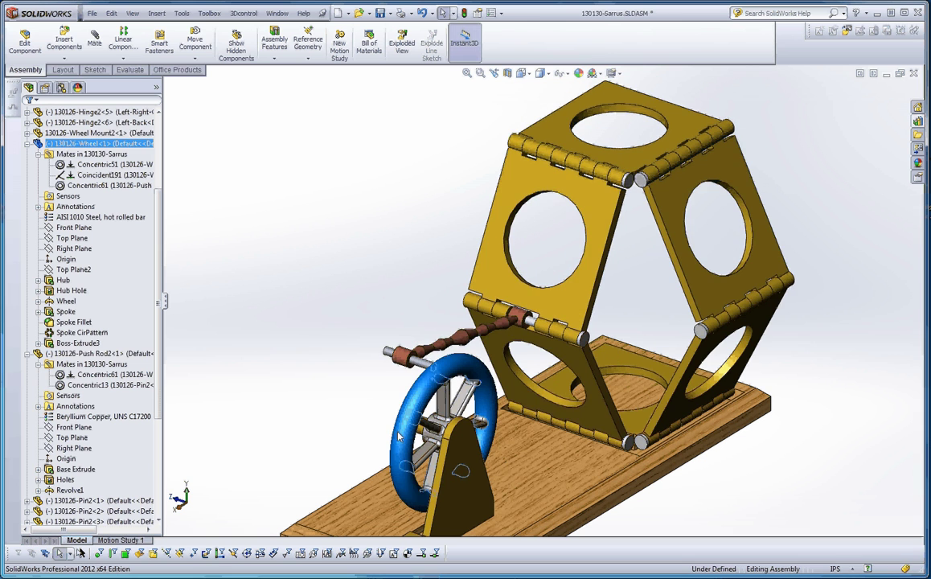
{"action": "left_click_drag", "start_coordinate": [398, 437], "coordinate": [400, 448]}
{"action": "left_click_drag", "start_coordinate": [401, 360], "coordinate": [414, 390]}
{"action": "left_click_drag", "start_coordinate": [327, 352], "coordinate": [408, 368]}
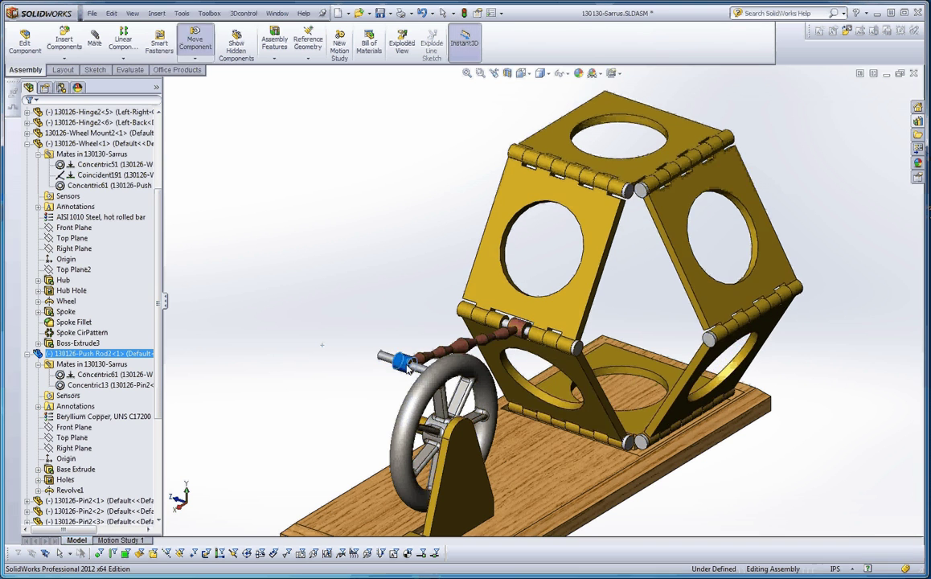
Start a Width mate with both end faces of the push rod's hinge-side barrel as the width selections
{"action": "scroll", "coordinate": [489, 351], "scroll_direction": "down", "scroll_amount": 6}
{"action": "left_click", "coordinate": [327, 225]}
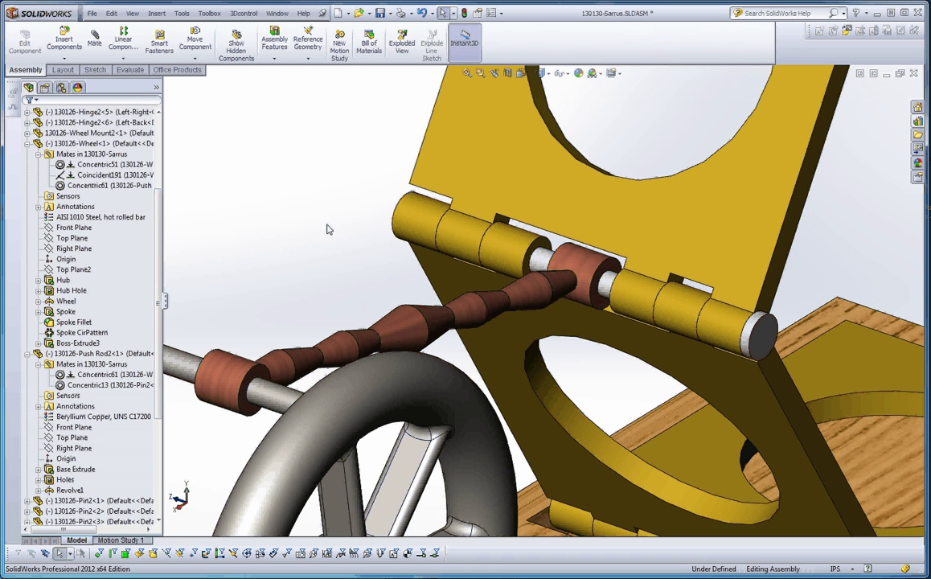
{"action": "left_click", "coordinate": [94, 42]}
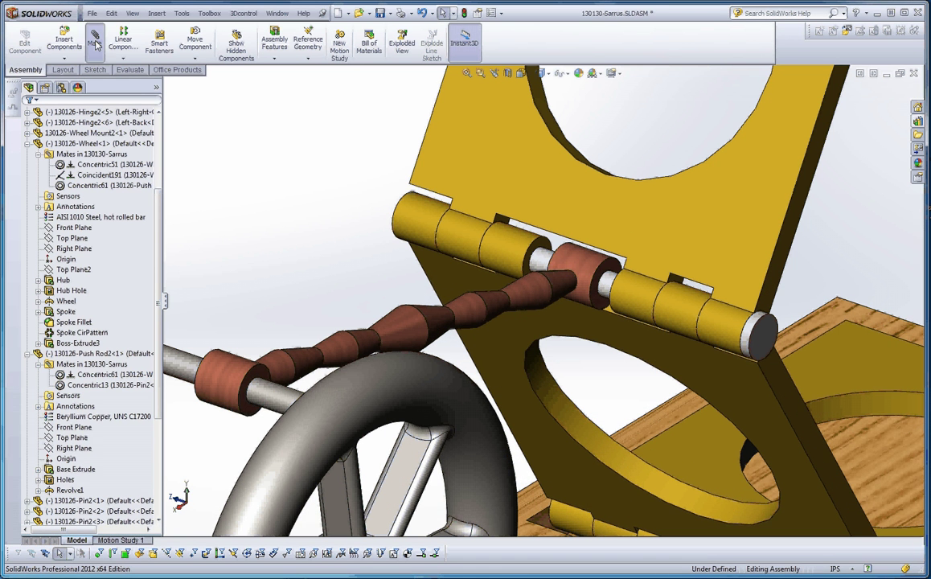
{"action": "left_click", "coordinate": [93, 386]}
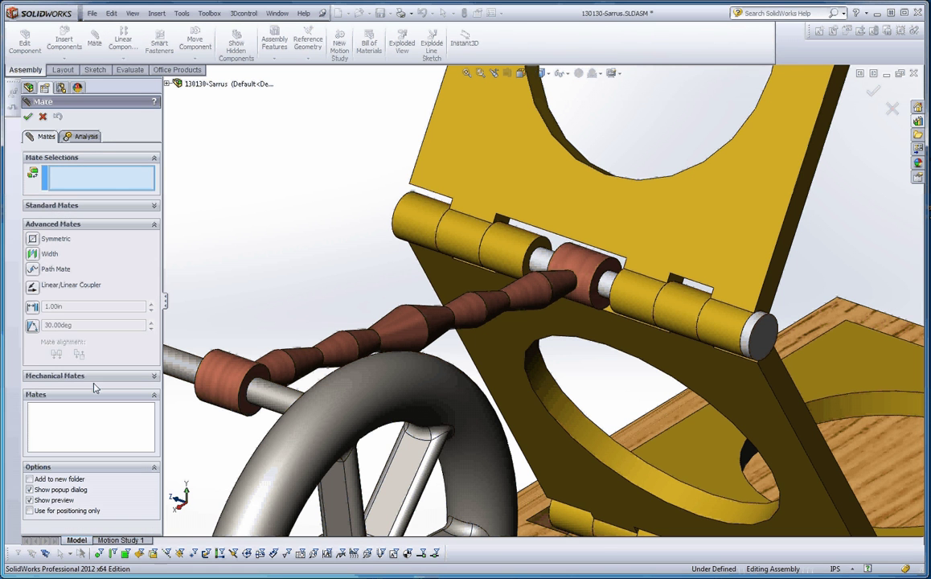
{"action": "left_click", "coordinate": [32, 254]}
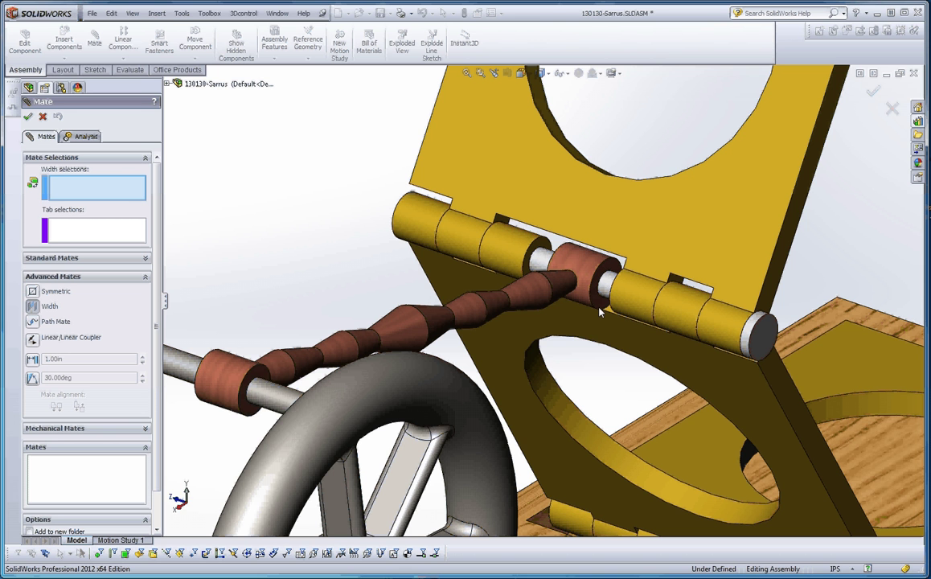
{"action": "scroll", "coordinate": [618, 245], "scroll_direction": "down", "scroll_amount": 5}
{"action": "left_click", "coordinate": [618, 246]}
{"action": "scroll", "coordinate": [623, 258], "scroll_direction": "up", "scroll_amount": 4}
{"action": "middle_click_drag", "start_coordinate": [608, 267], "coordinate": [697, 318]}
{"action": "left_click", "coordinate": [464, 241]}
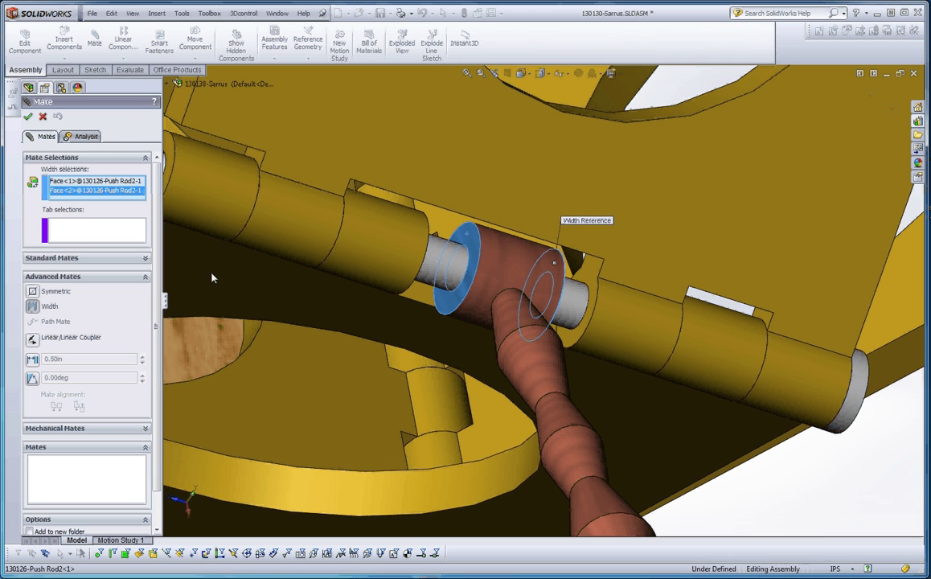
Use the two hinge knuckle faces flanking the push rod as tab selections and complete the Width mate
{"action": "left_click", "coordinate": [92, 232]}
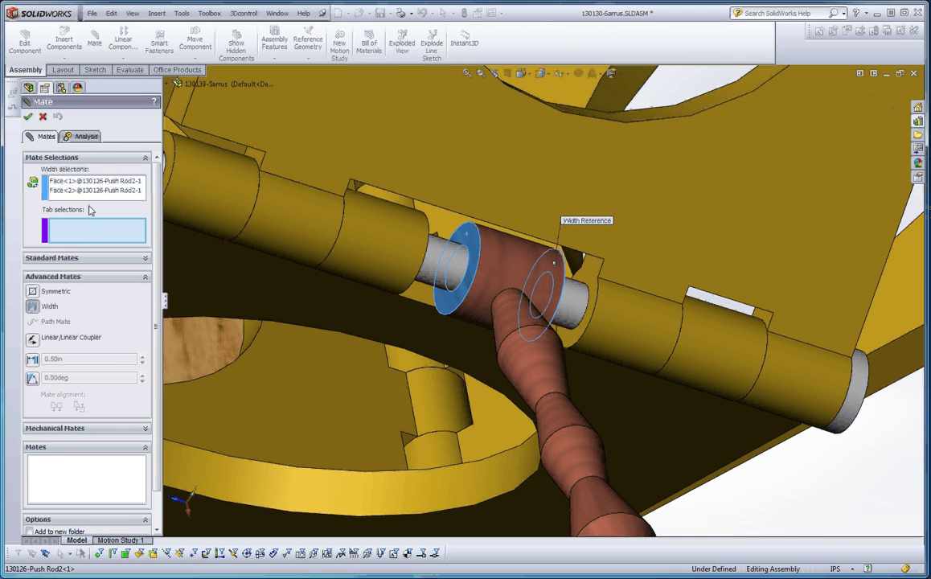
{"action": "left_click", "coordinate": [593, 273]}
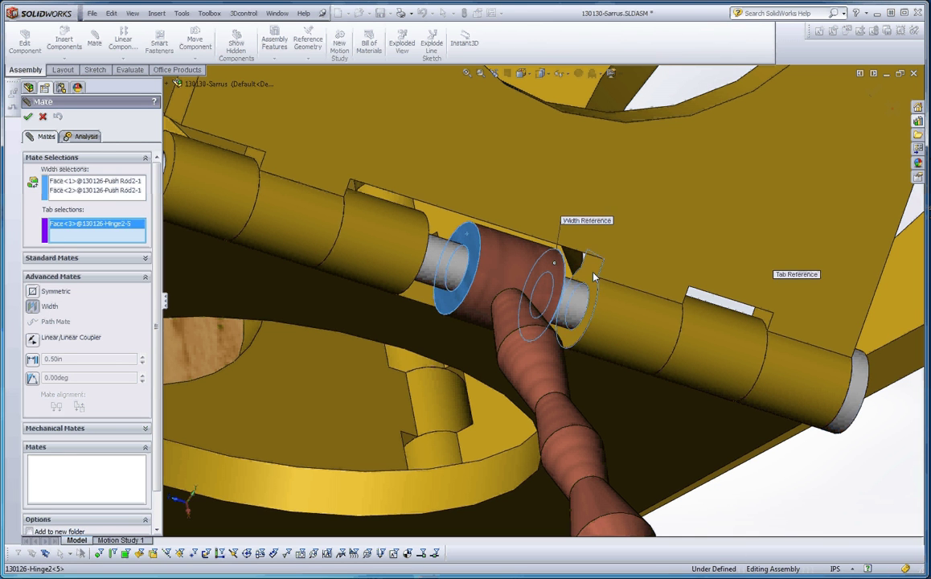
{"action": "middle_click_drag", "start_coordinate": [594, 273], "coordinate": [448, 229]}
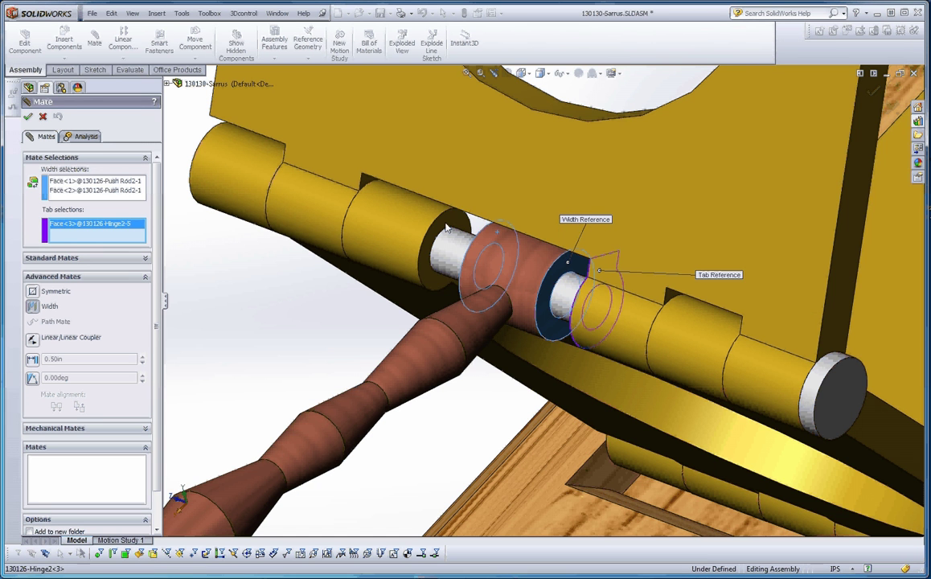
{"action": "left_click", "coordinate": [448, 229]}
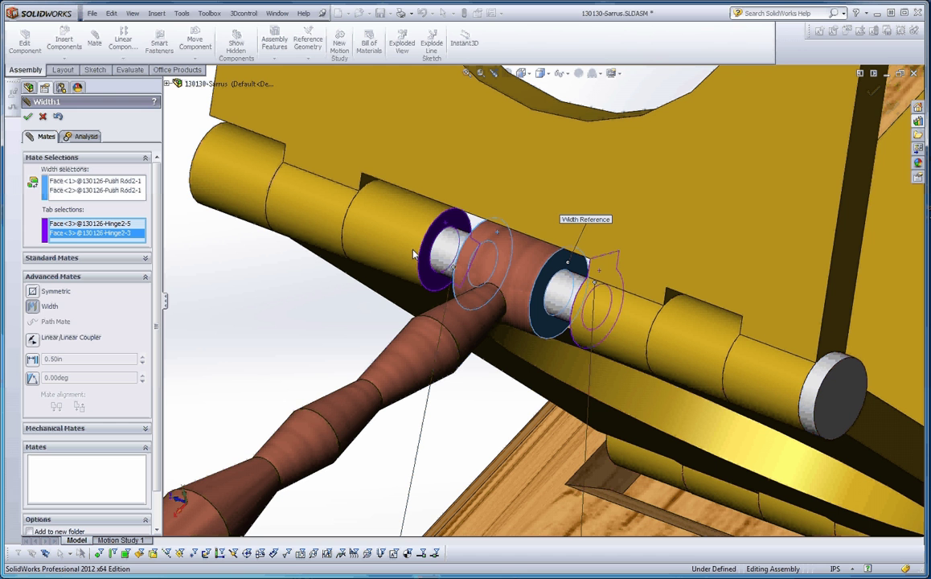
{"action": "left_click", "coordinate": [28, 117]}
{"action": "left_click", "coordinate": [31, 118]}
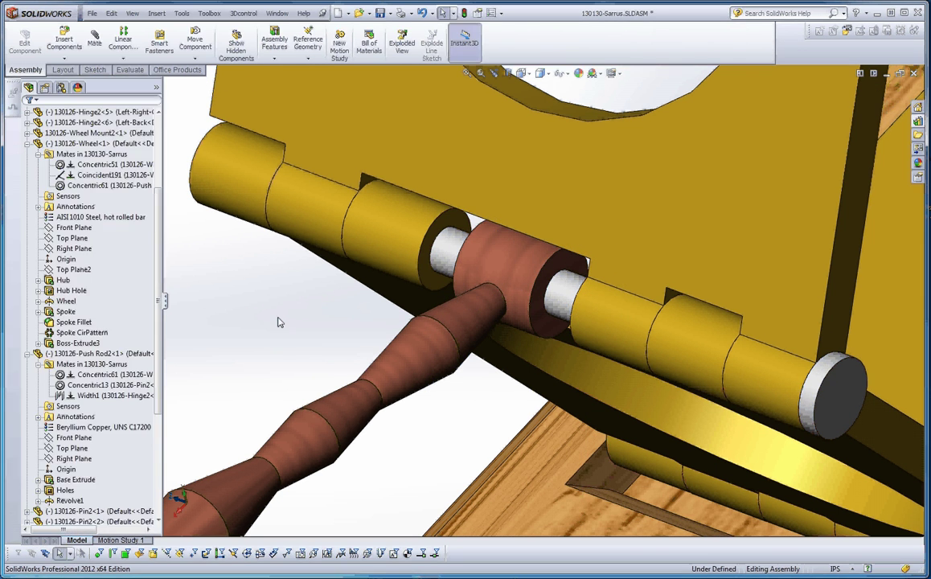
Examine the whole linkage, push rod and wheel from the opposite side of the base
{"action": "scroll", "coordinate": [350, 298], "scroll_direction": "up", "scroll_amount": 5}
{"action": "scroll", "coordinate": [350, 297], "scroll_direction": "up", "scroll_amount": 5}
{"action": "middle_click_drag", "start_coordinate": [376, 333], "coordinate": [568, 392]}
{"action": "scroll", "coordinate": [572, 386], "scroll_direction": "up", "scroll_amount": 1}
{"action": "scroll", "coordinate": [651, 336], "scroll_direction": "down", "scroll_amount": 3}
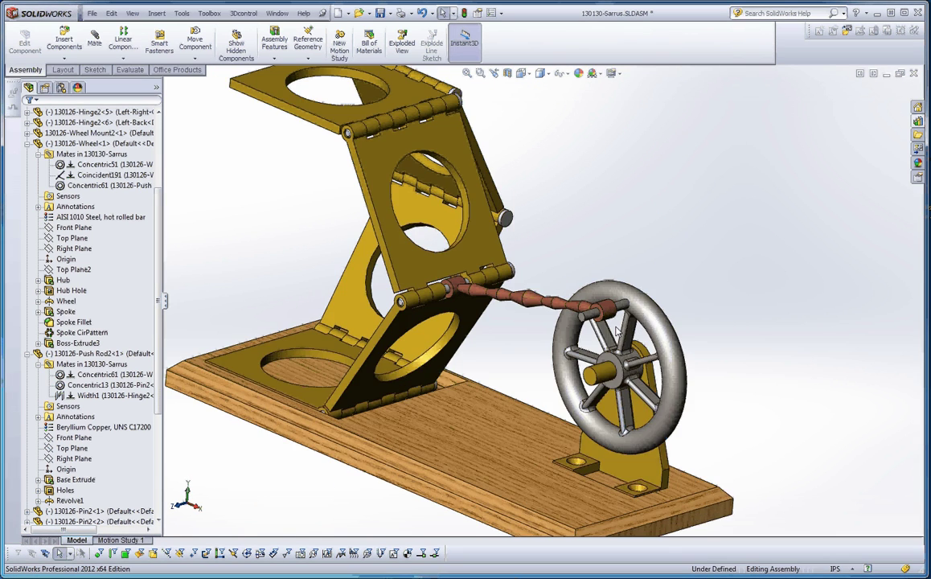
{"action": "scroll", "coordinate": [643, 334], "scroll_direction": "up", "scroll_amount": 3}
{"action": "scroll", "coordinate": [553, 300], "scroll_direction": "down", "scroll_amount": 2}
{"action": "scroll", "coordinate": [509, 368], "scroll_direction": "up", "scroll_amount": 1}
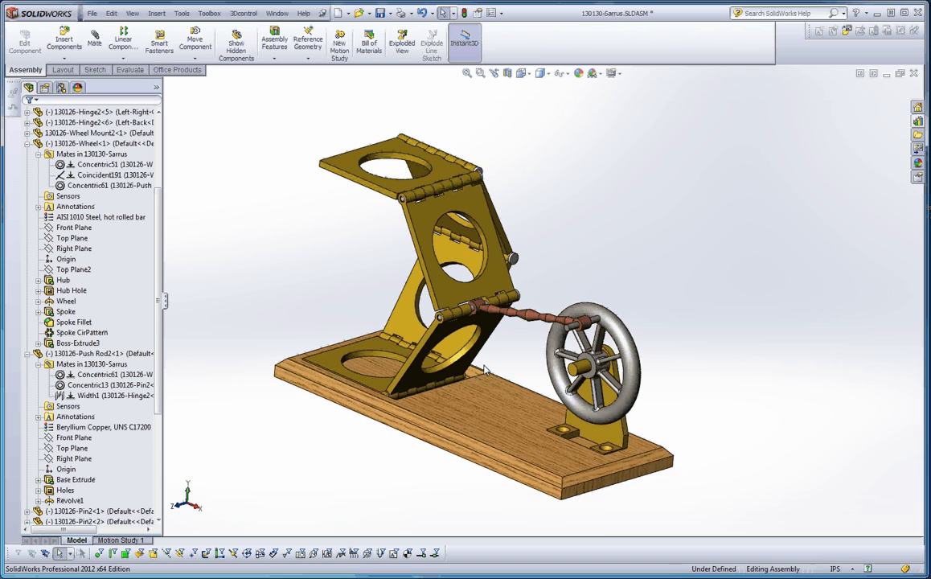
{"action": "scroll", "coordinate": [510, 371], "scroll_direction": "down", "scroll_amount": 1}
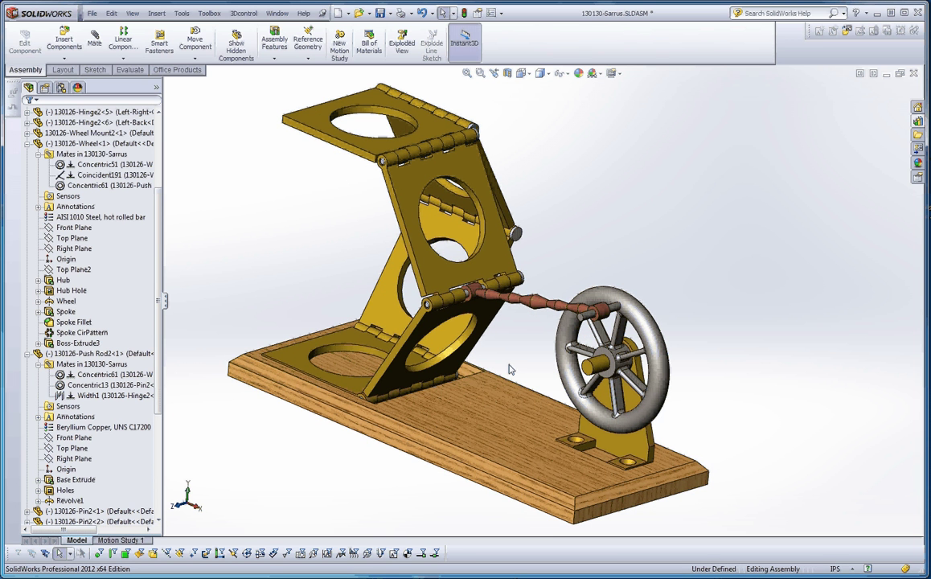